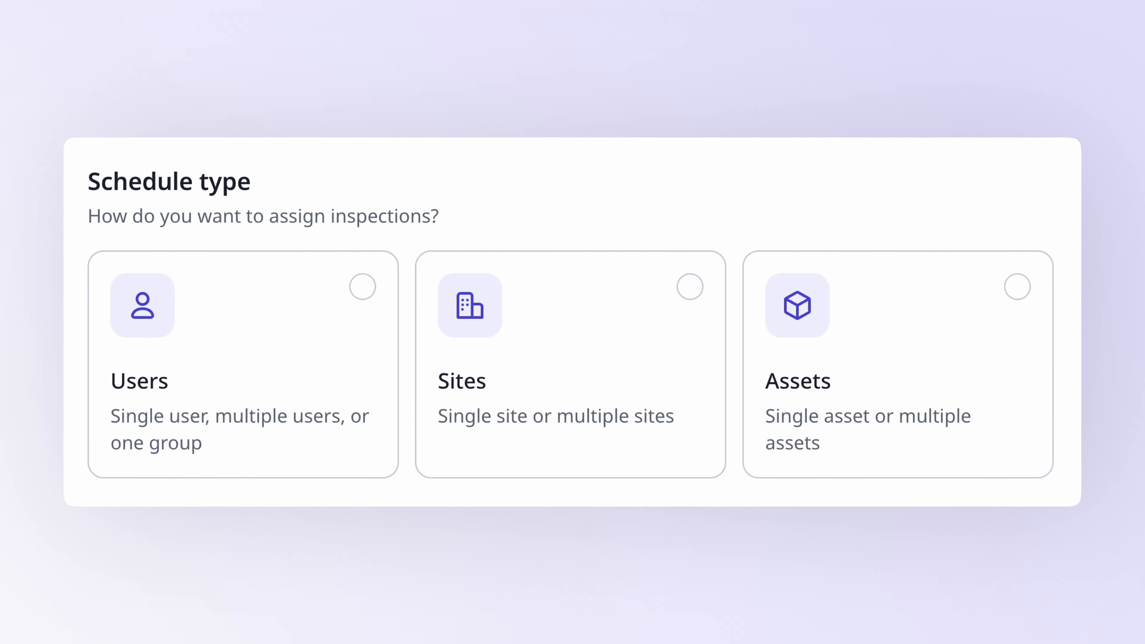
Select the Sites schedule type, and switch the choice to Assets
click(700, 288)
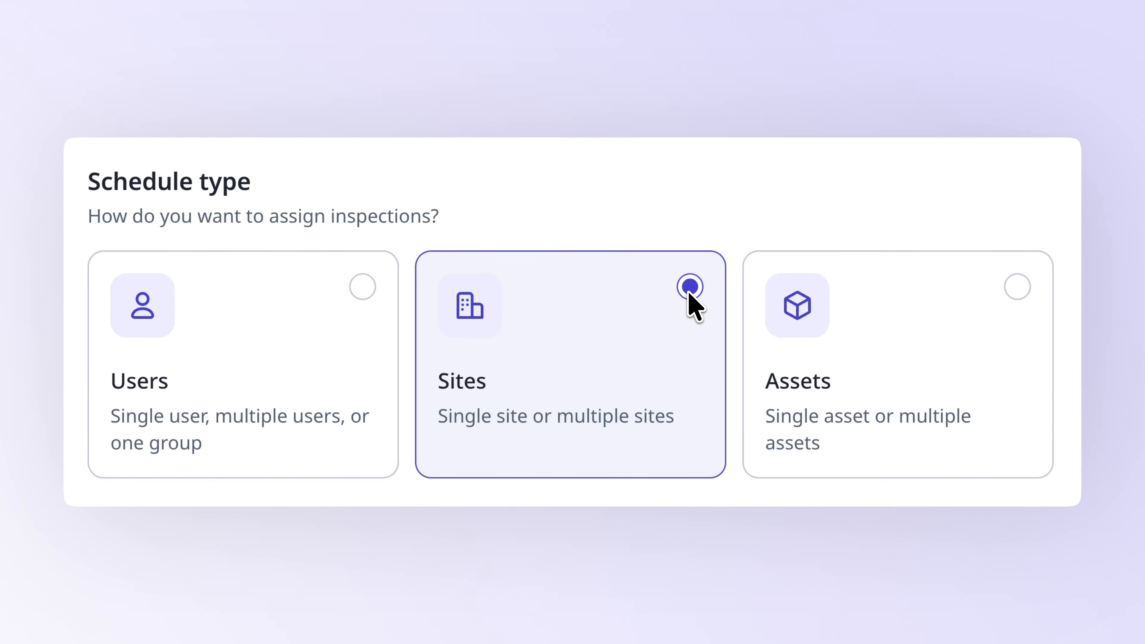
click(1017, 287)
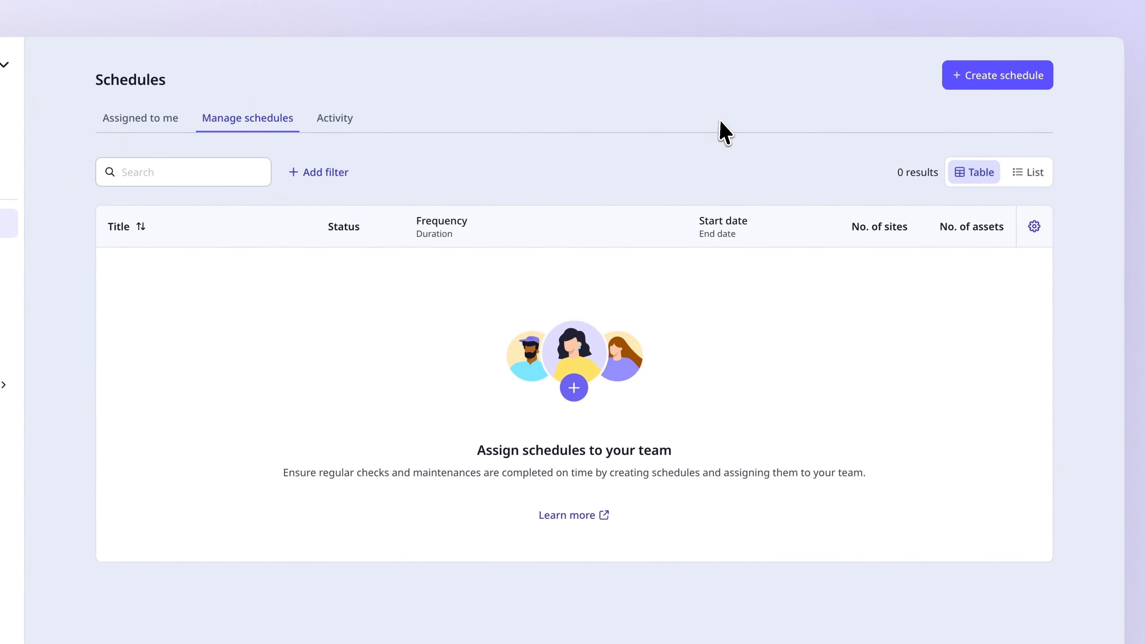
Create a schedule titled "Daily Safety Walk" based on the Safety Walk template
click(965, 77)
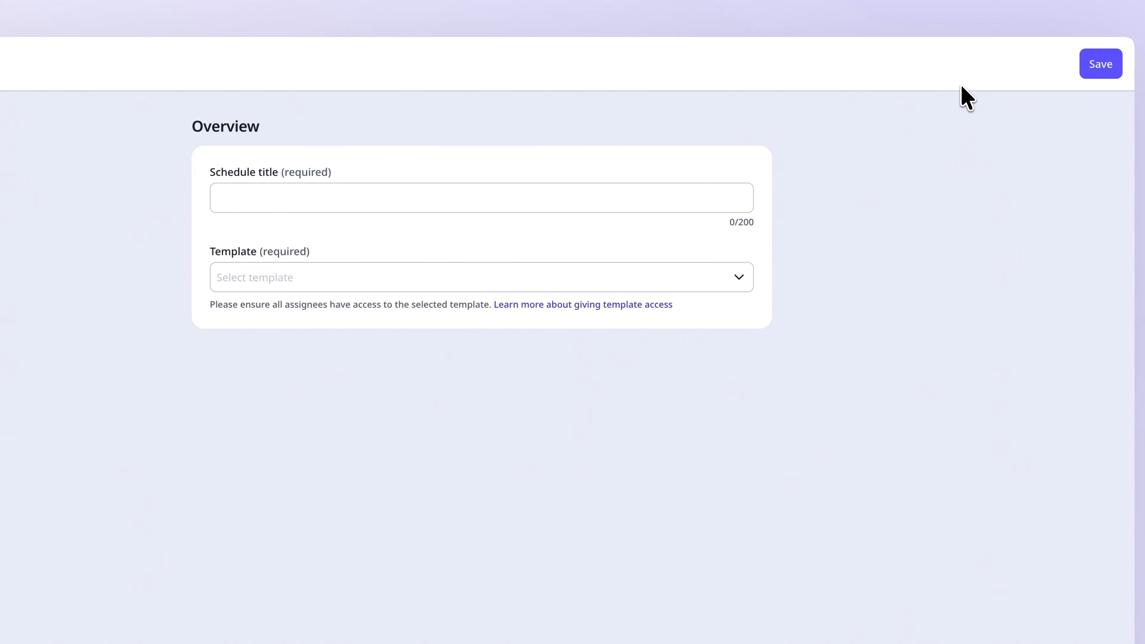
click(449, 194)
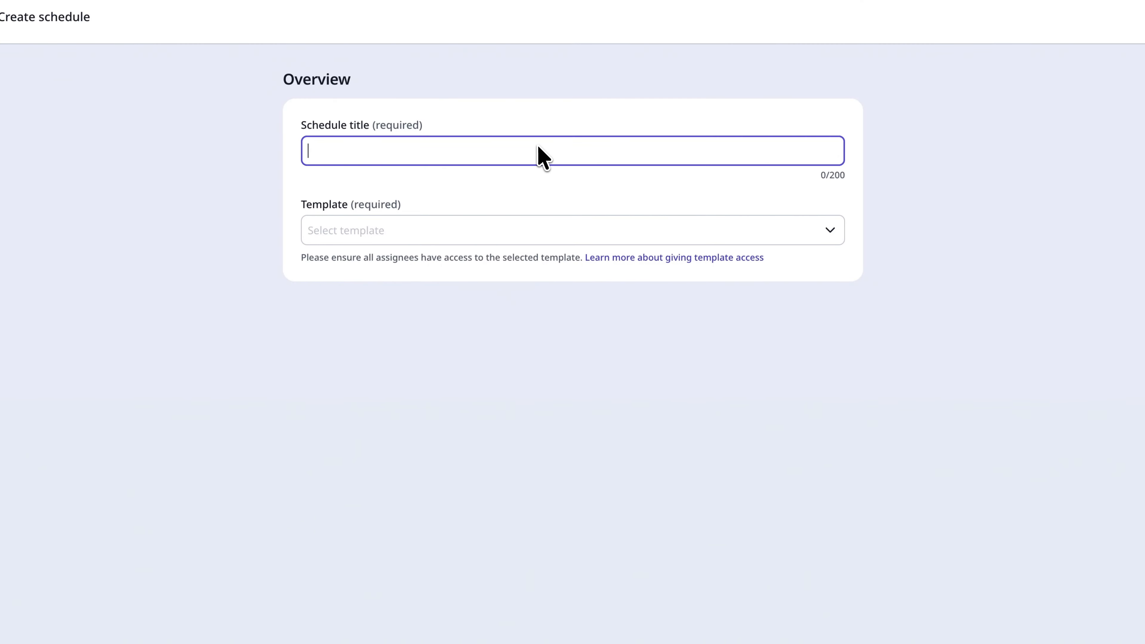
text(Daily Safety Walk)
click(537, 229)
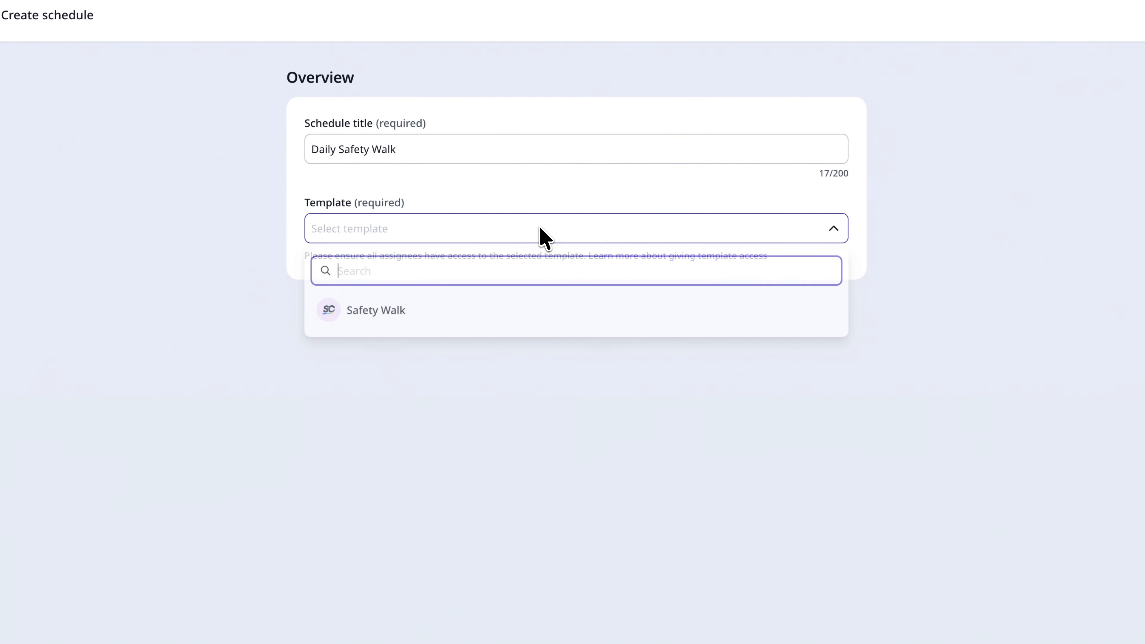
click(534, 322)
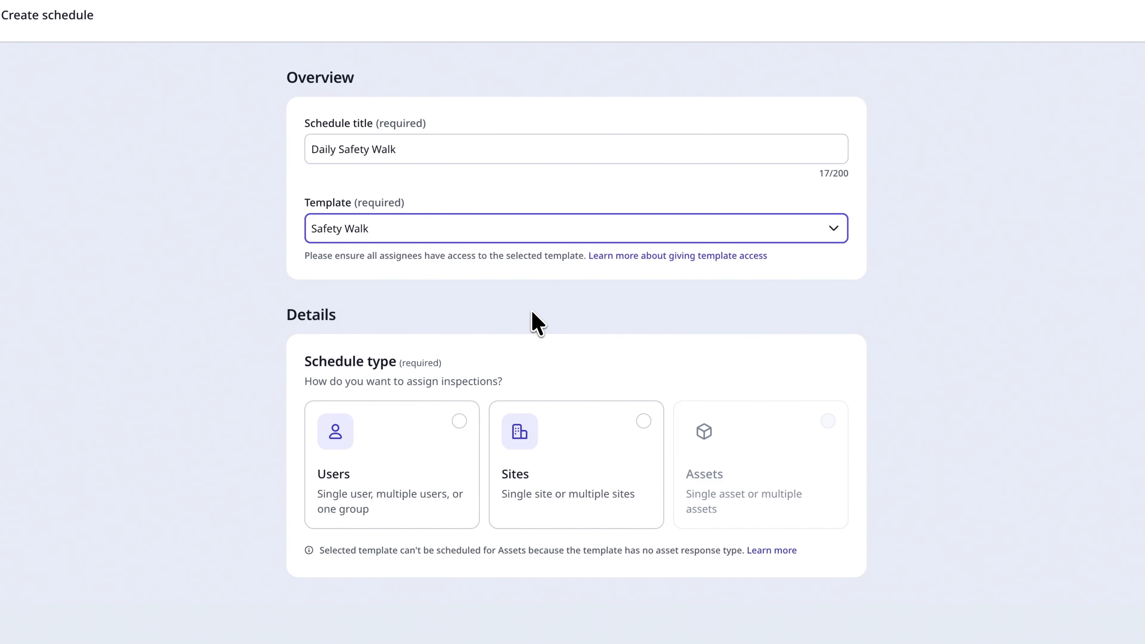
Set the schedule type to Sites and assign the inspections to Kansas City, Bentonville and Denver
click(582, 437)
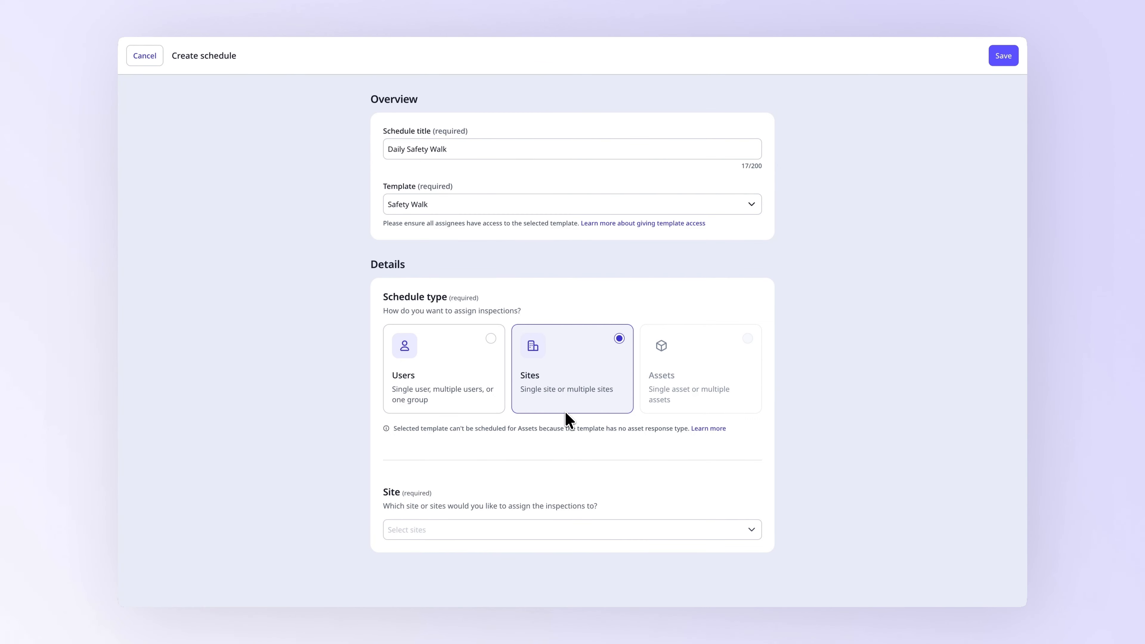
click(548, 525)
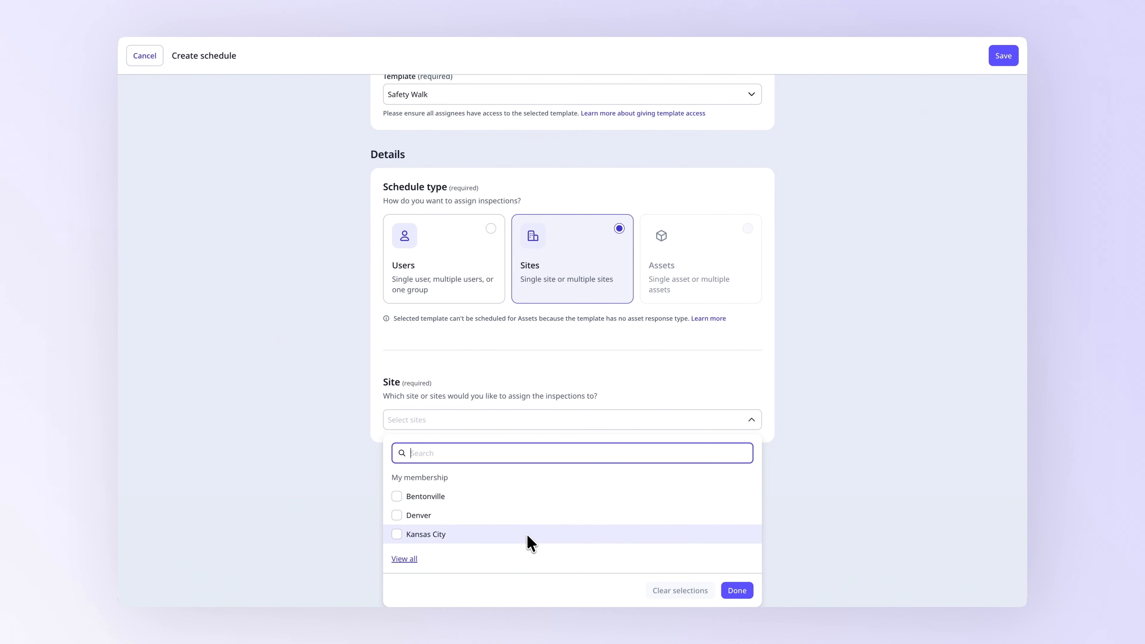
click(401, 537)
click(399, 549)
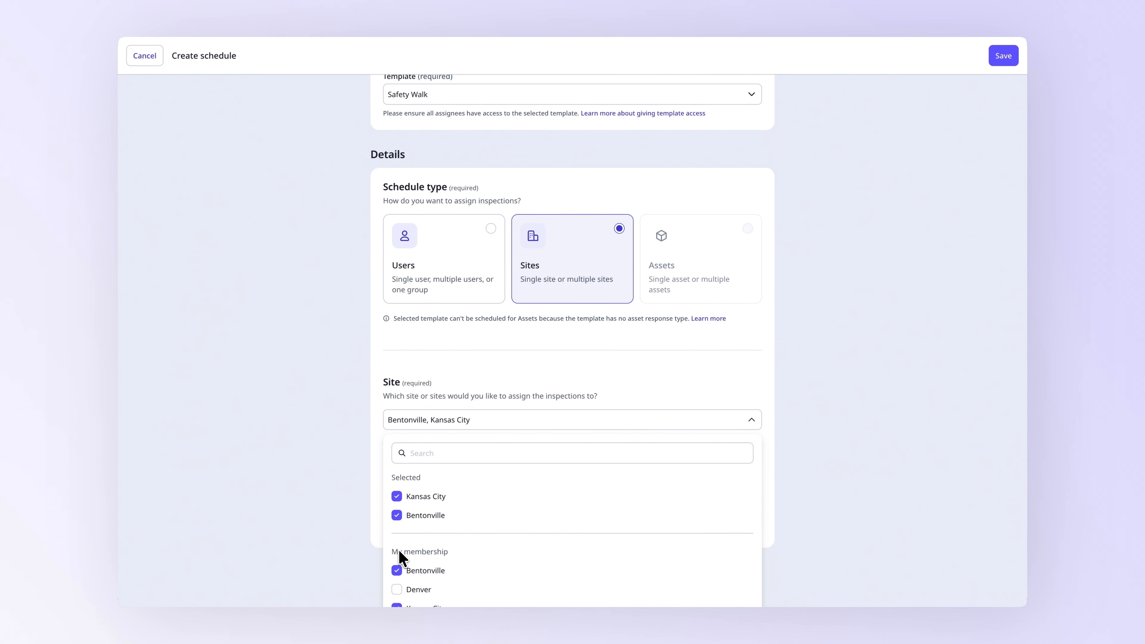
click(400, 587)
scroll(400, 589, down, 2)
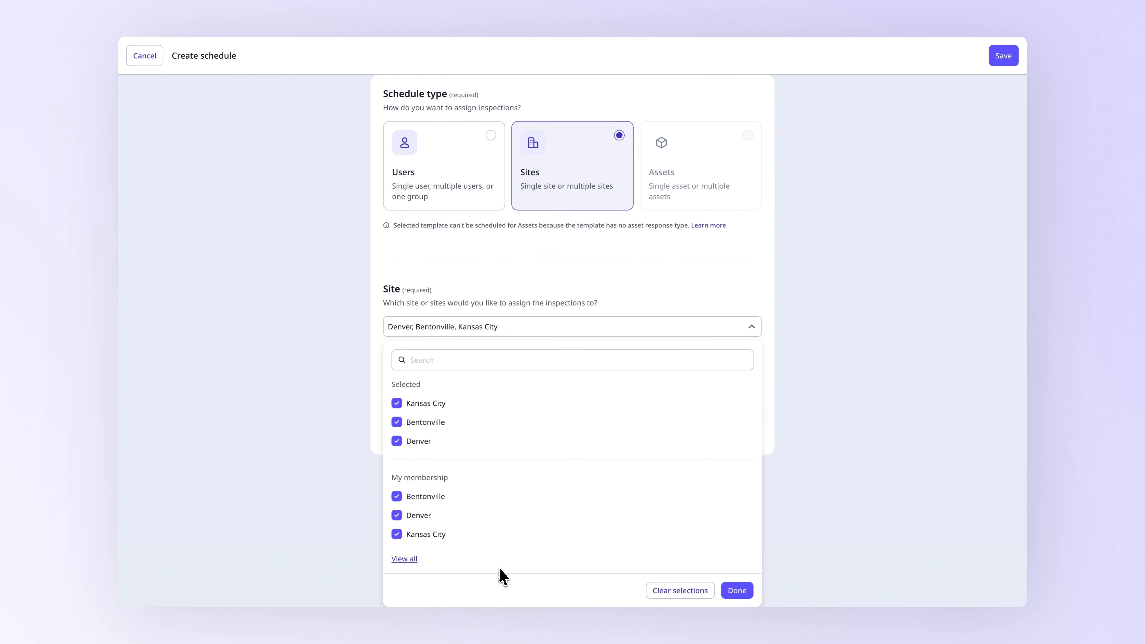
click(736, 591)
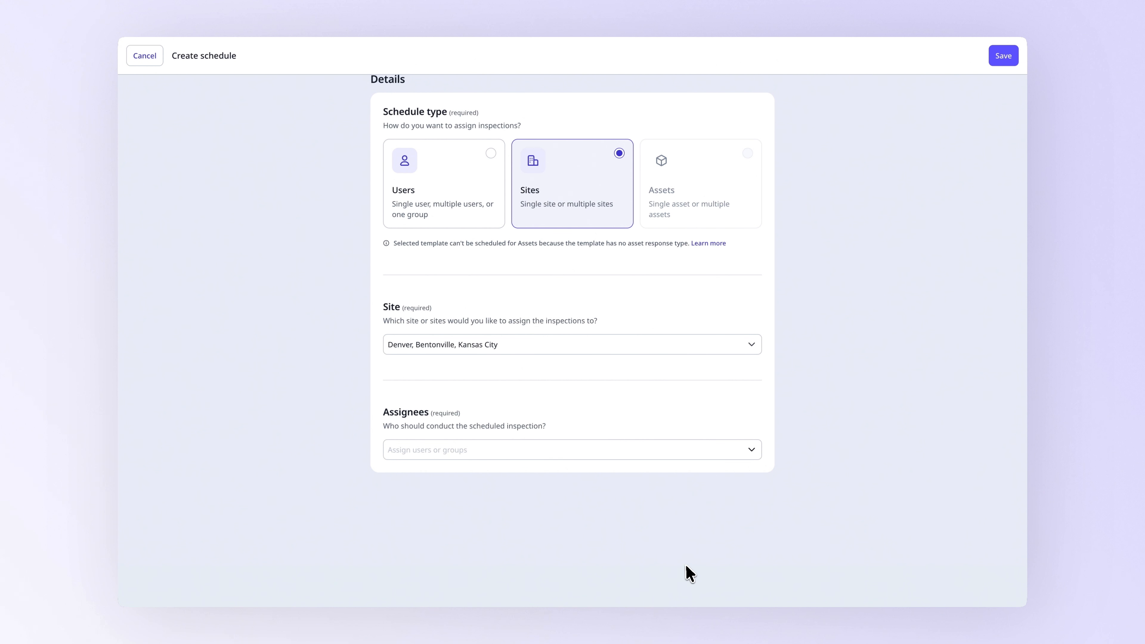
Assign the Safety group to conduct the scheduled inspection
click(558, 450)
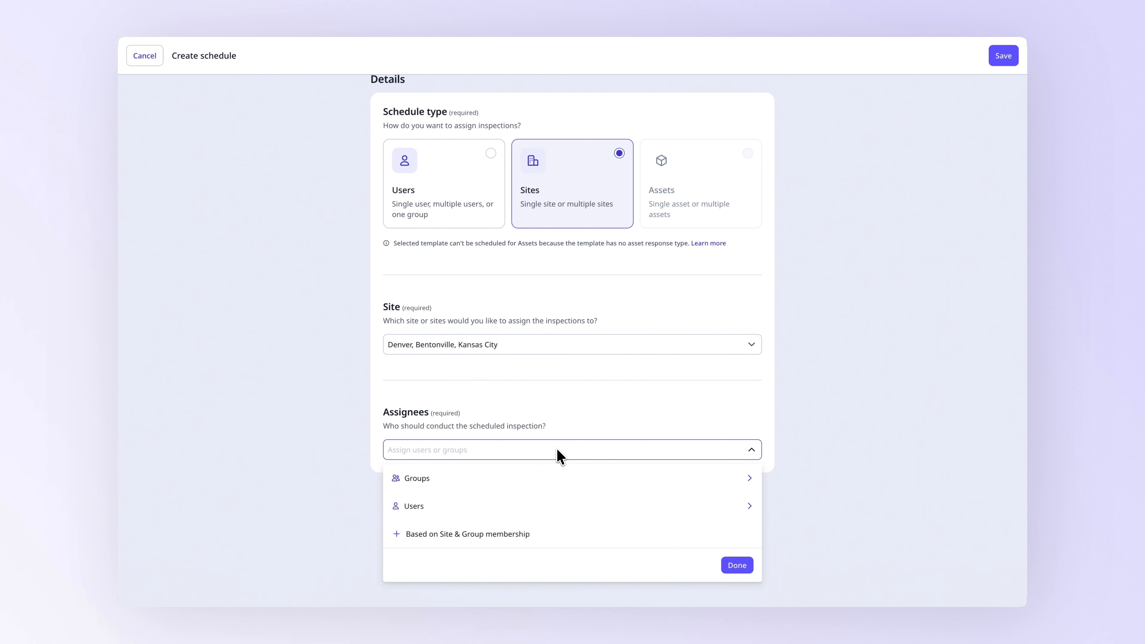
click(557, 479)
click(541, 581)
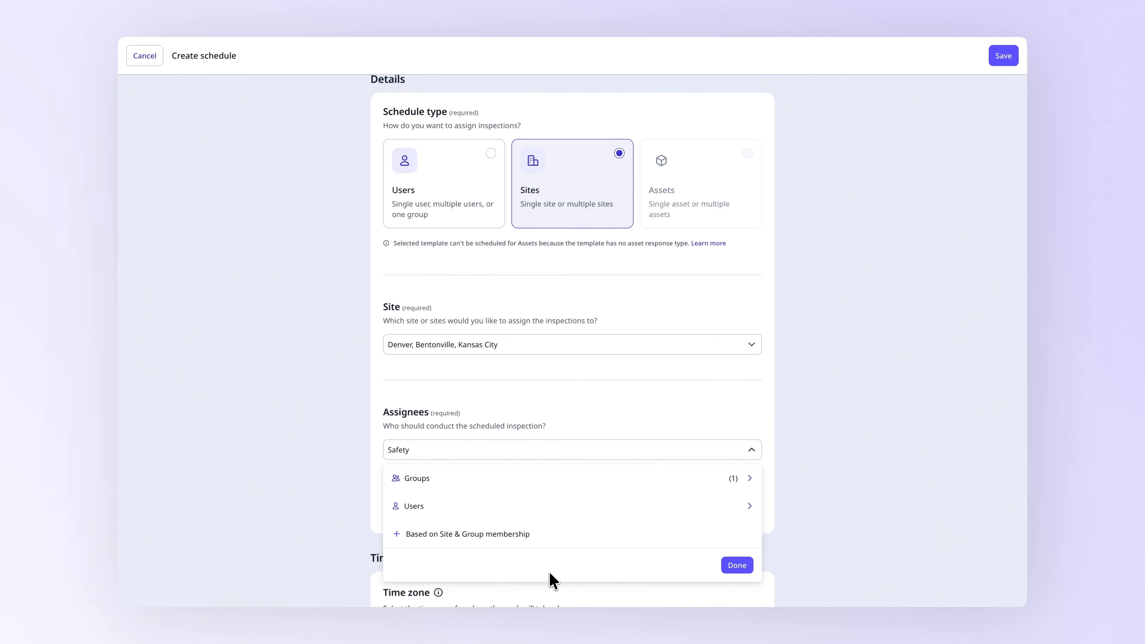
click(730, 568)
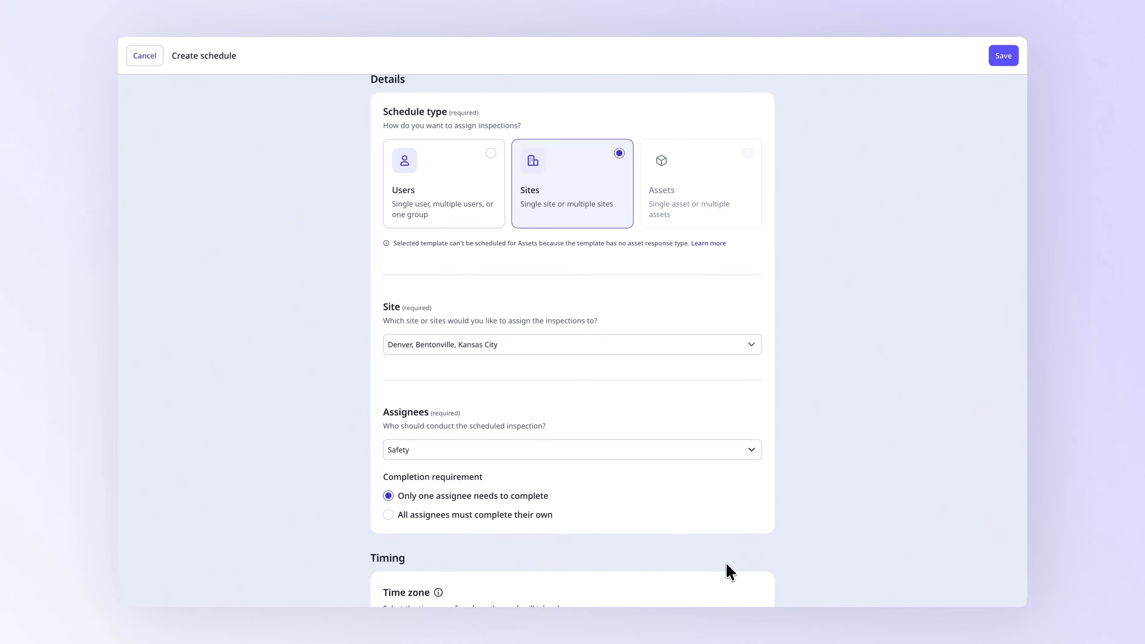
Set the schedule's time zone type to Site time zone
scroll(730, 572, down, 6)
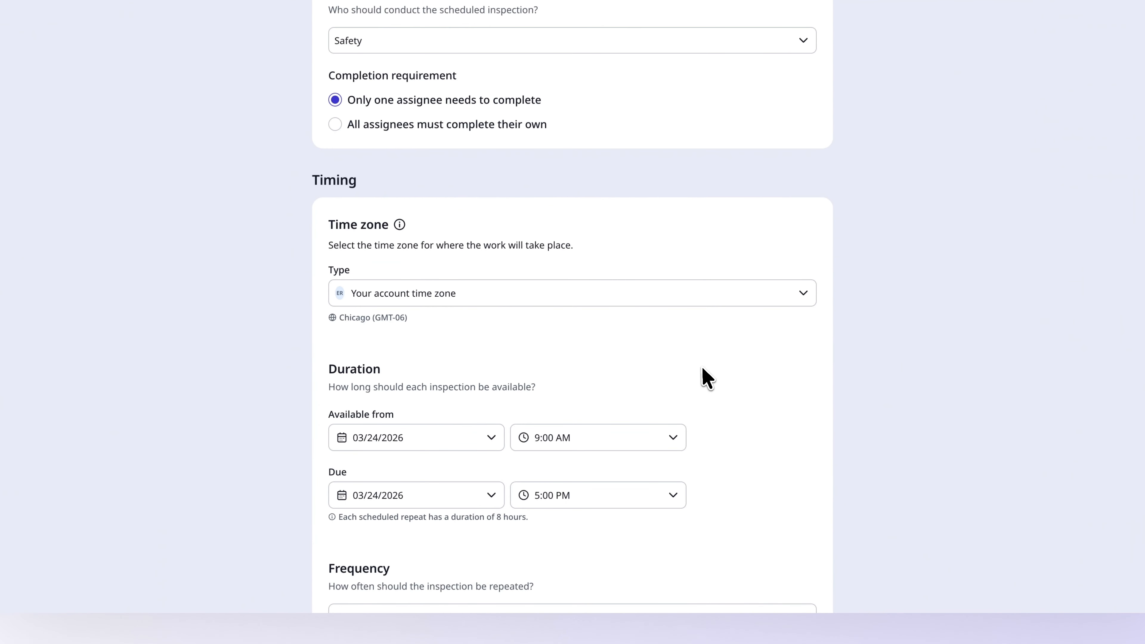
click(688, 302)
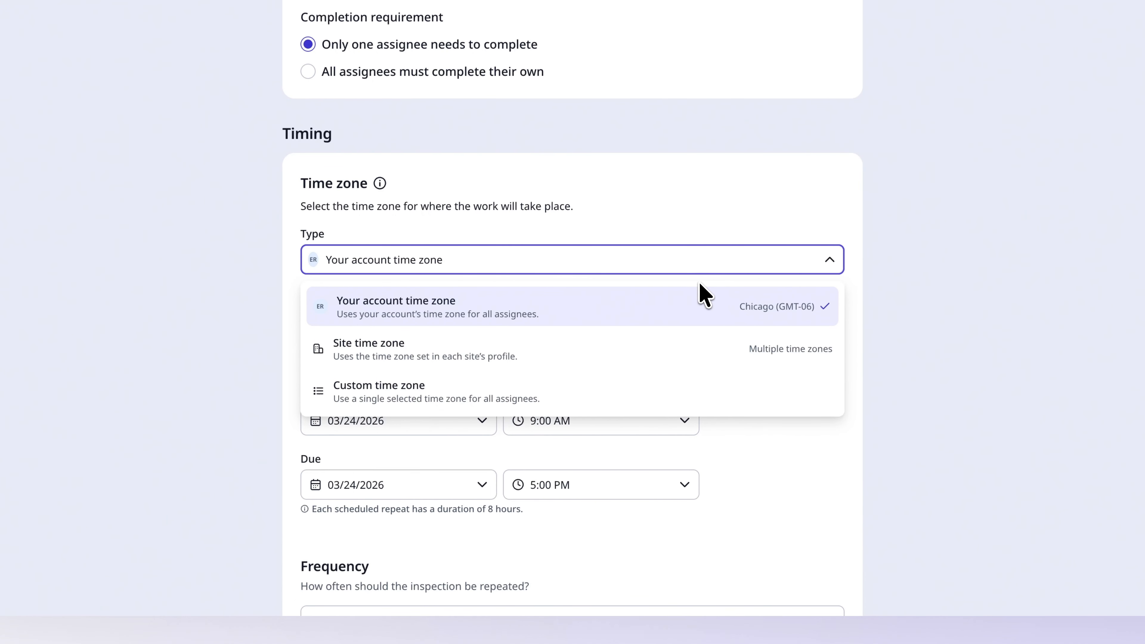
click(697, 351)
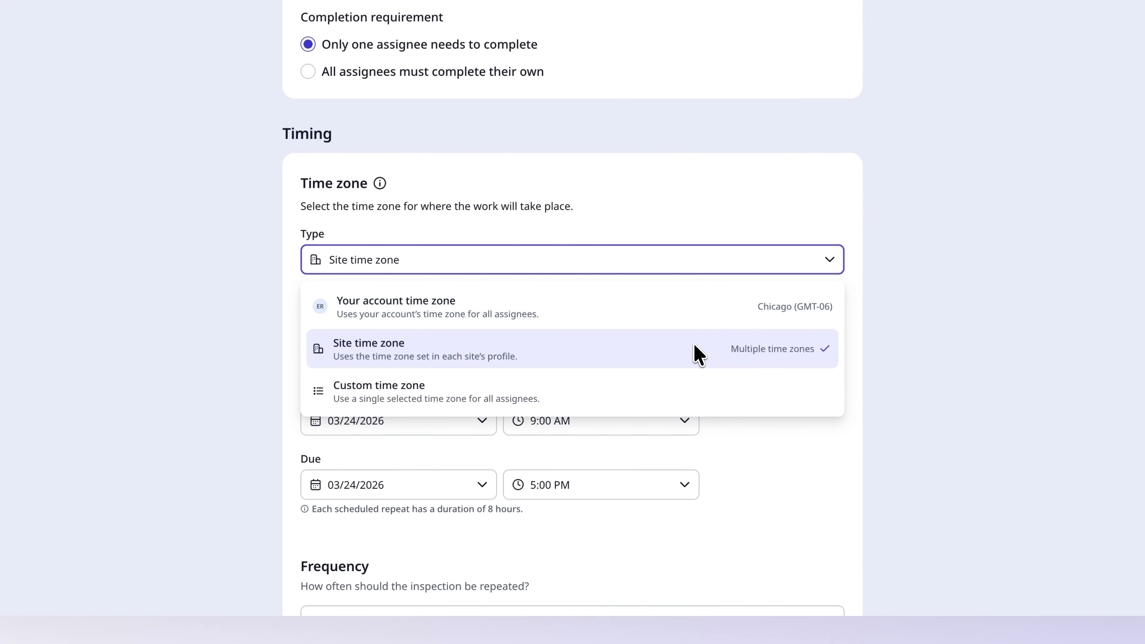
click(698, 354)
Make each inspection available from 8:00 AM
scroll(657, 426, down, 3)
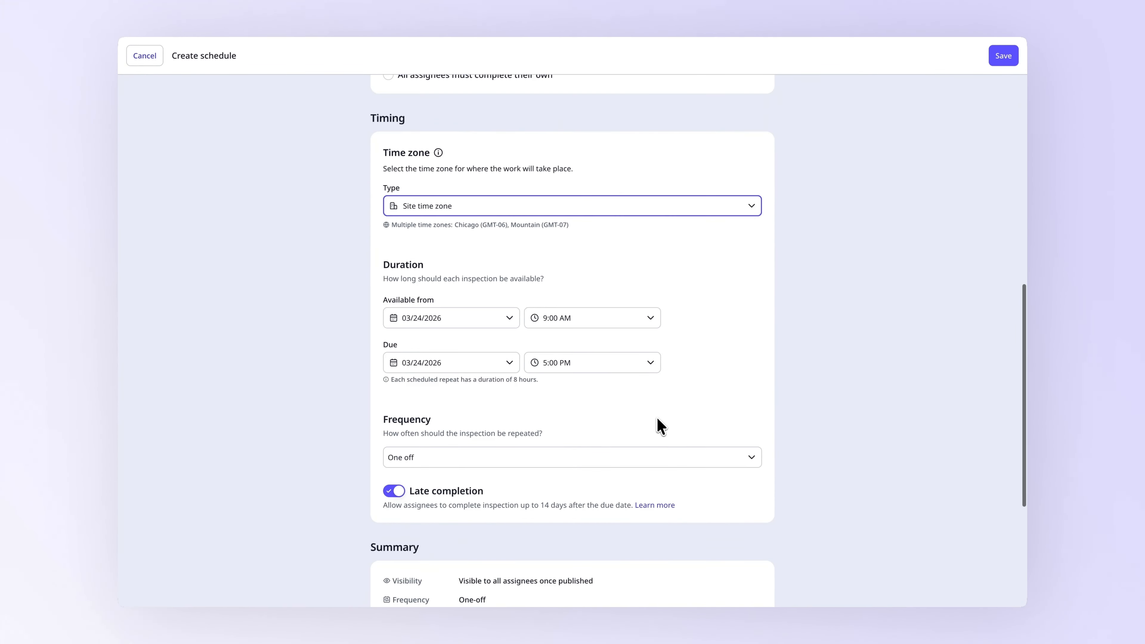
click(559, 273)
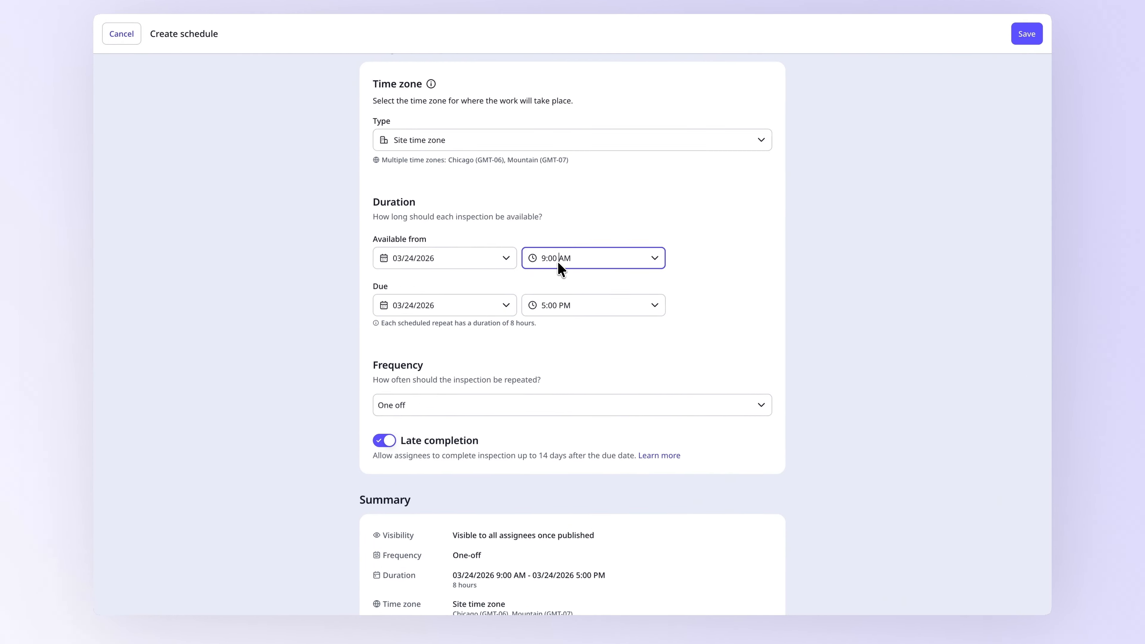
scroll(558, 248, up, 2)
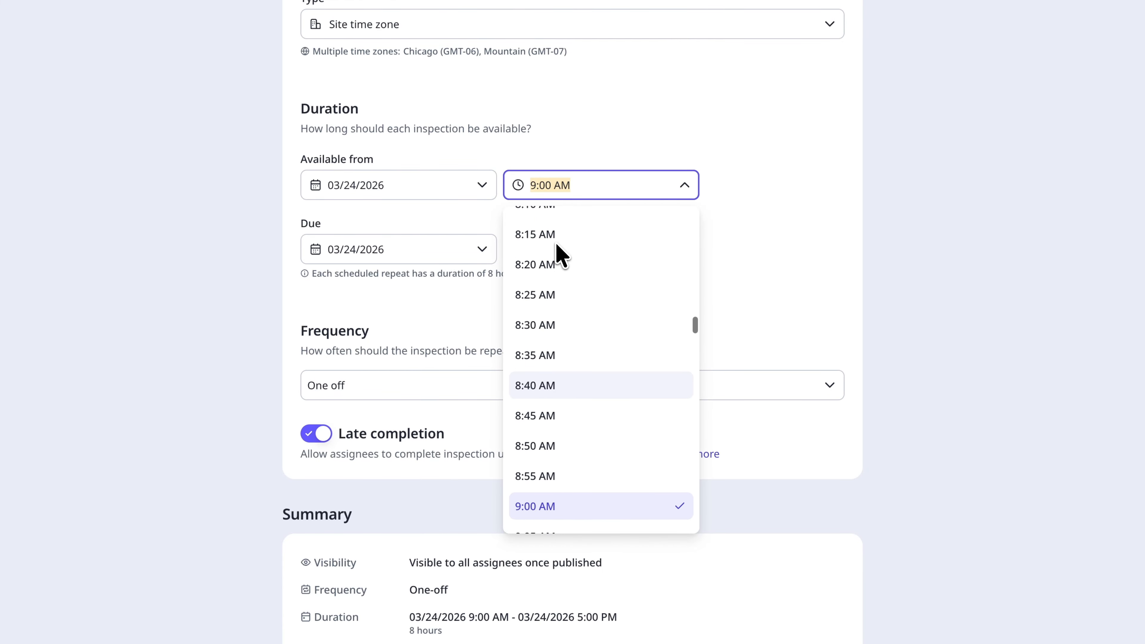
scroll(556, 245, up, 2)
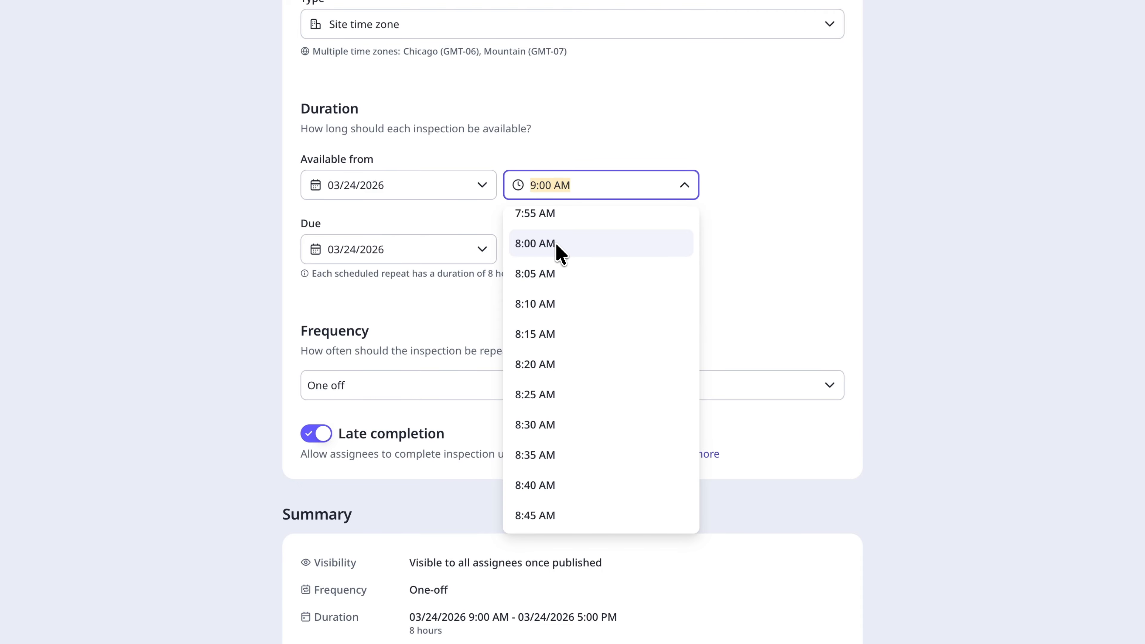
click(557, 245)
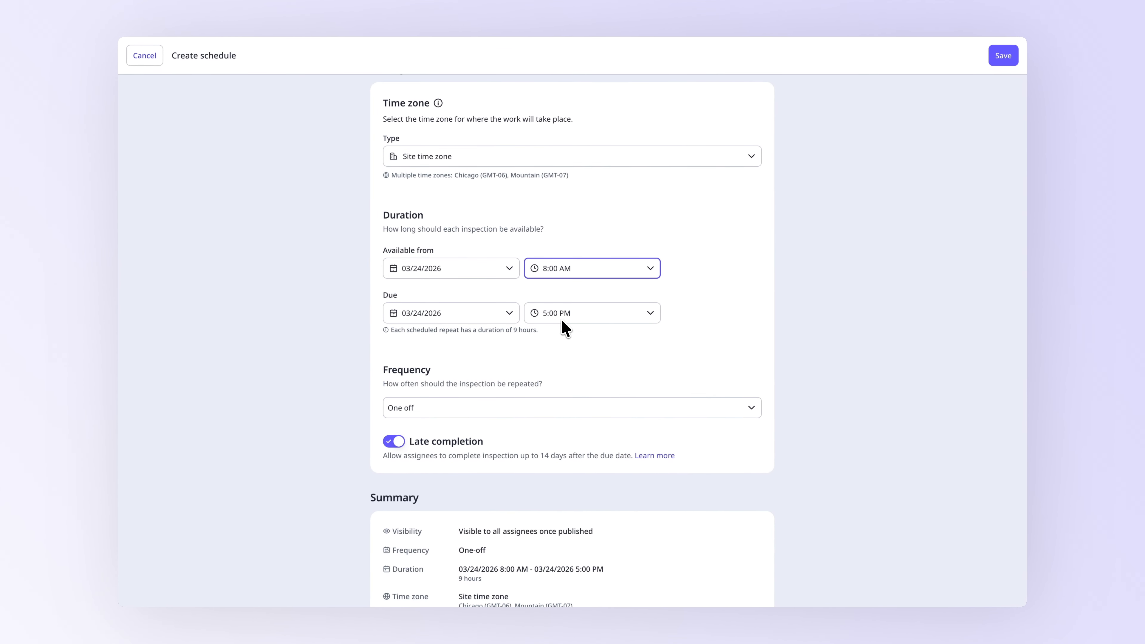
Set the inspection frequency to Every day and save the Daily Safety Walk schedule
click(565, 414)
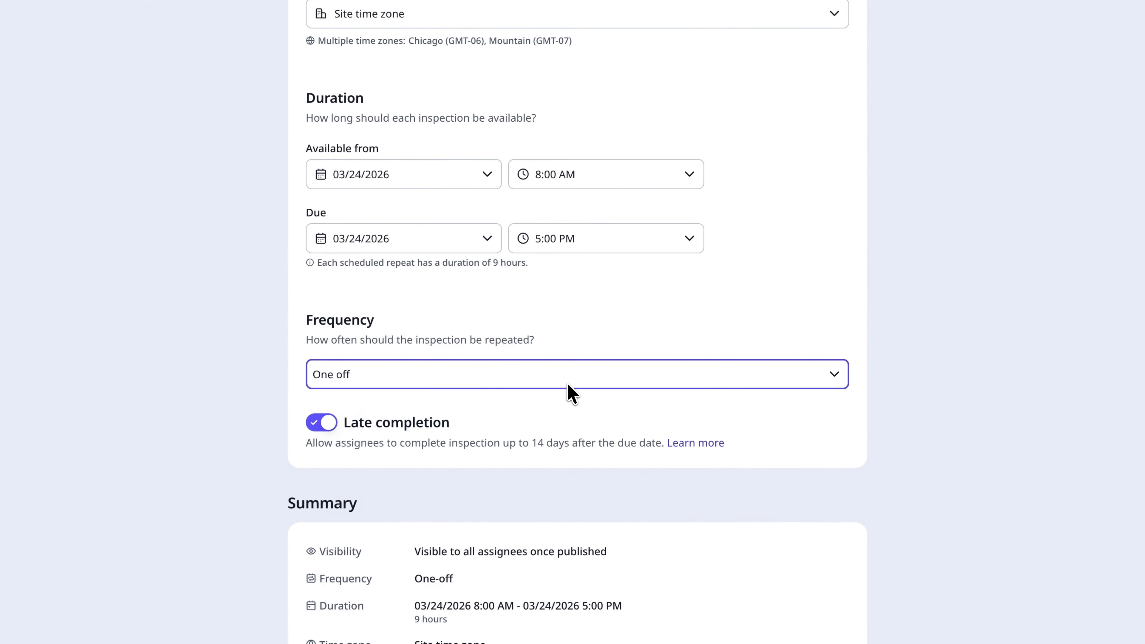
click(569, 386)
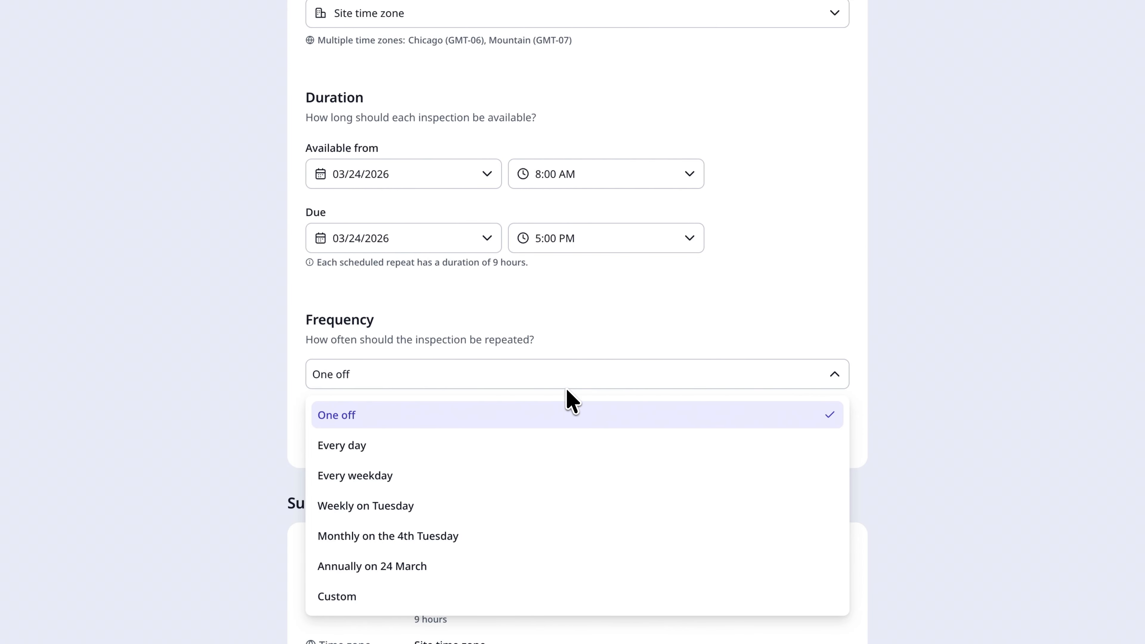
click(562, 445)
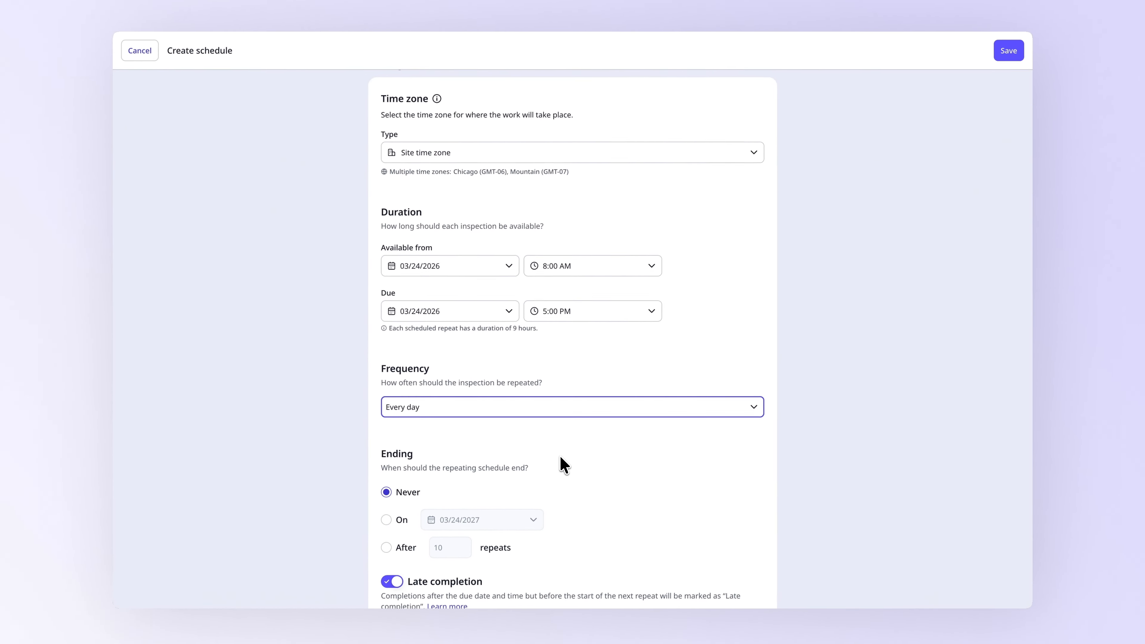
scroll(561, 458, down, 4)
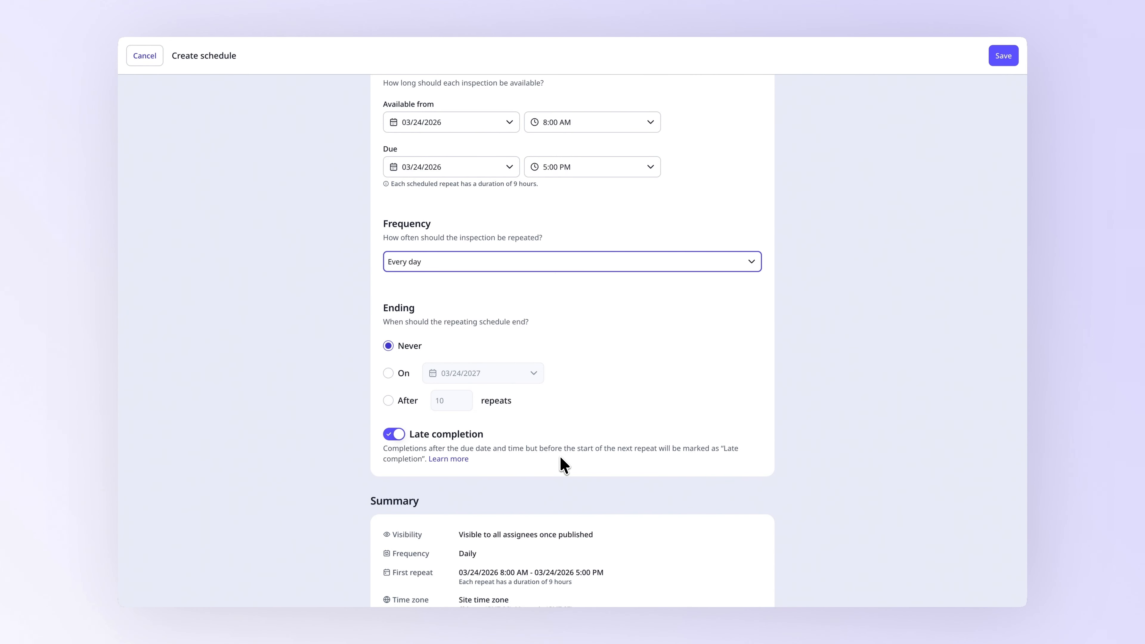
scroll(561, 457, down, 5)
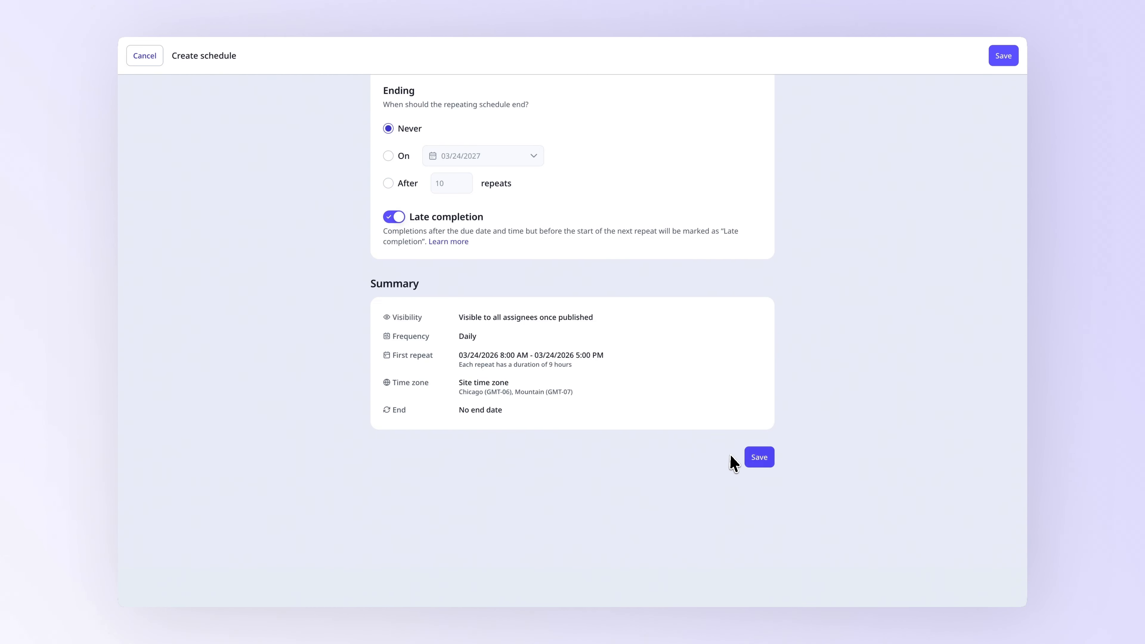
click(758, 458)
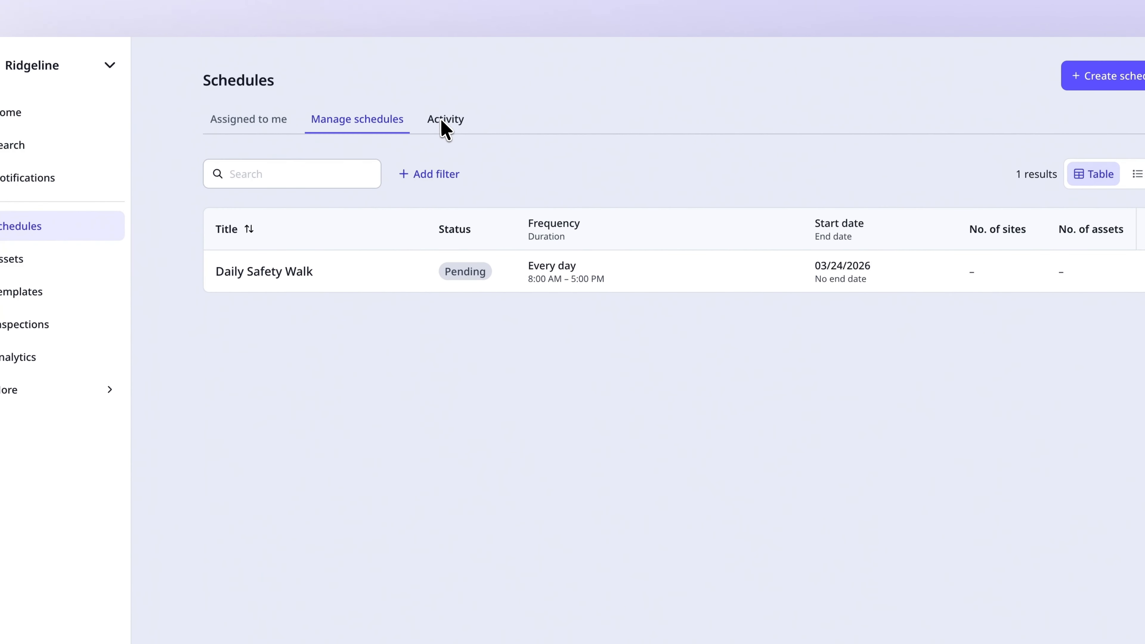
Open the activity overview of the schedules
click(461, 94)
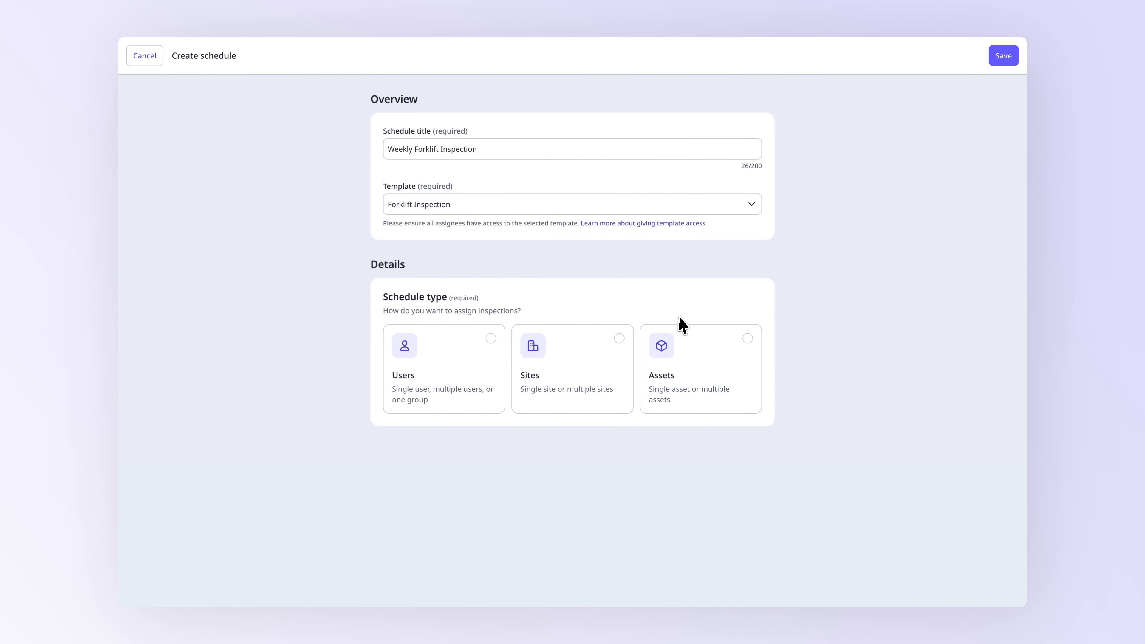
Set the Weekly Forklift Inspection schedule type to Assets and add all assets of type Forklift
click(705, 355)
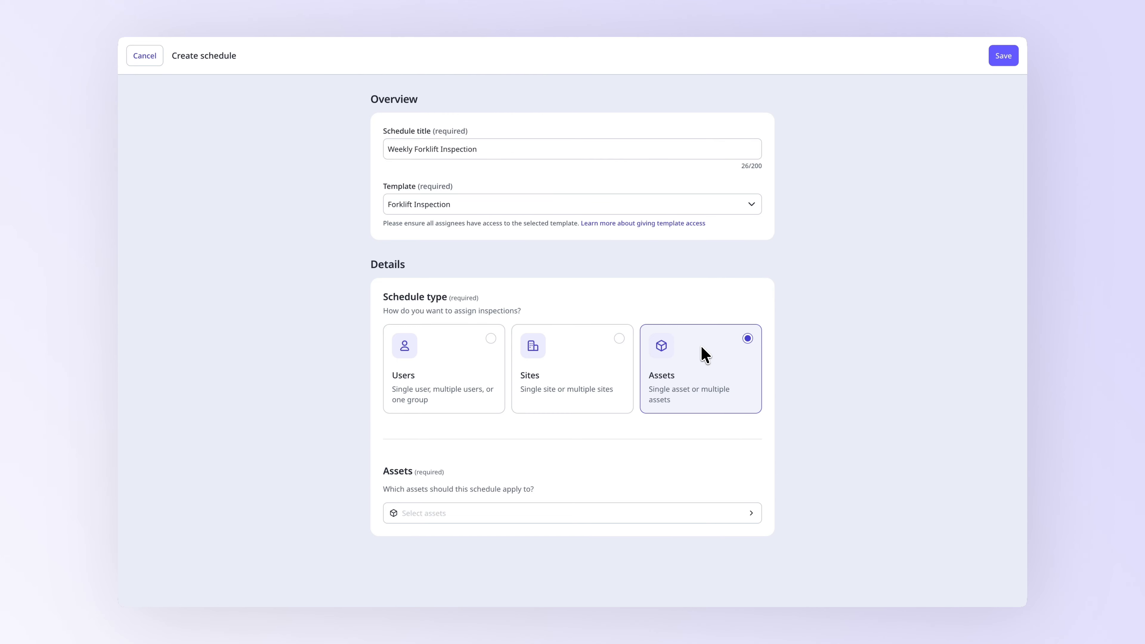
click(572, 517)
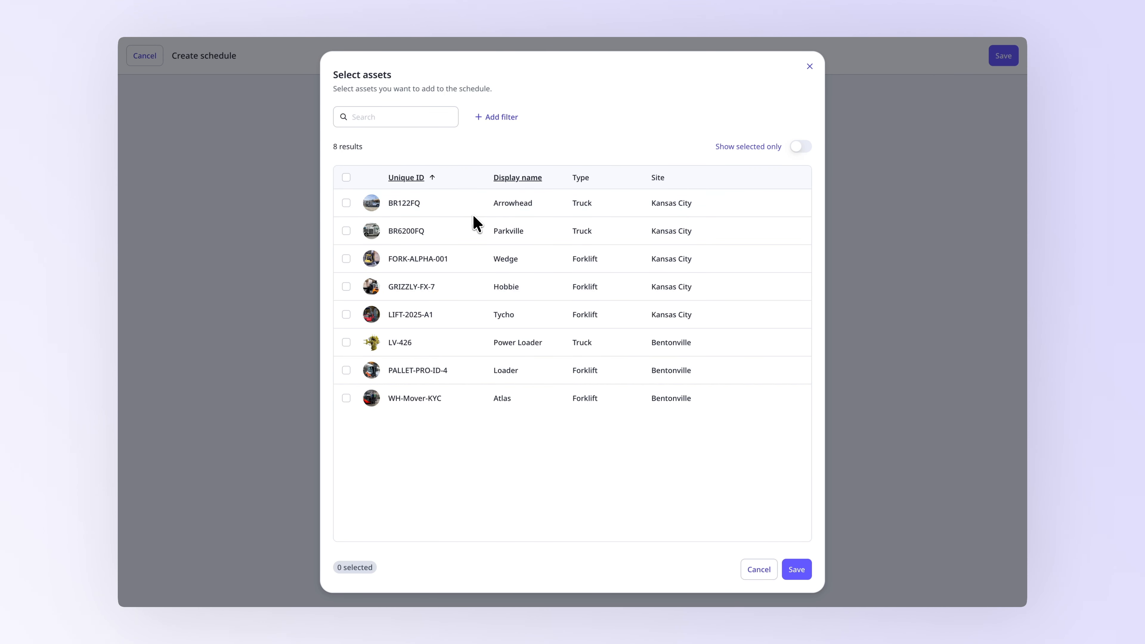
click(489, 117)
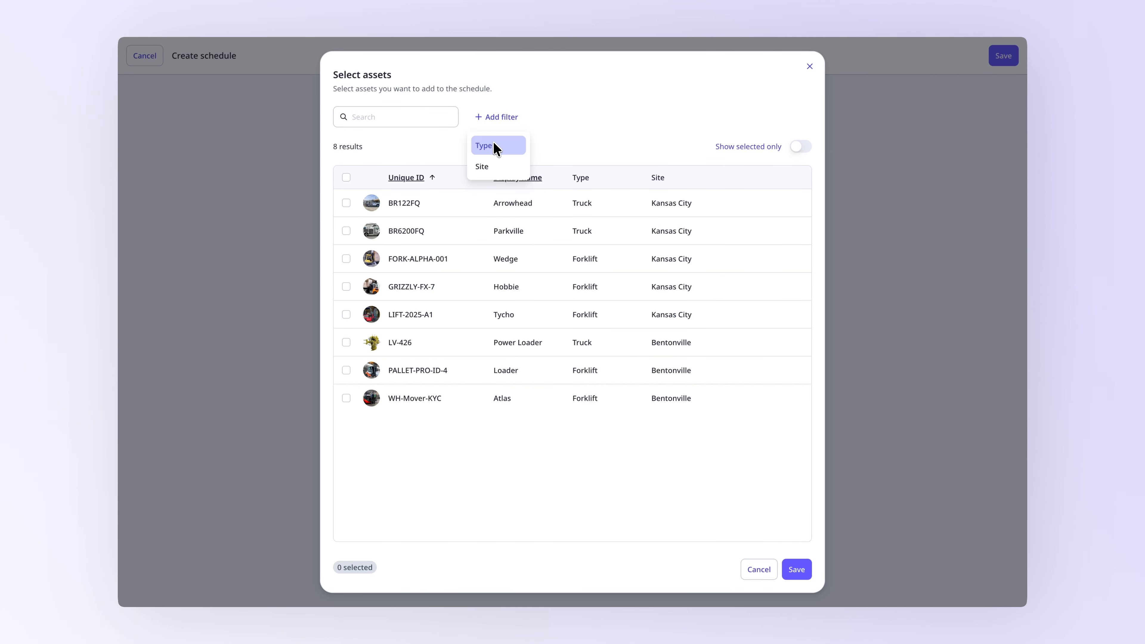
click(492, 147)
click(525, 194)
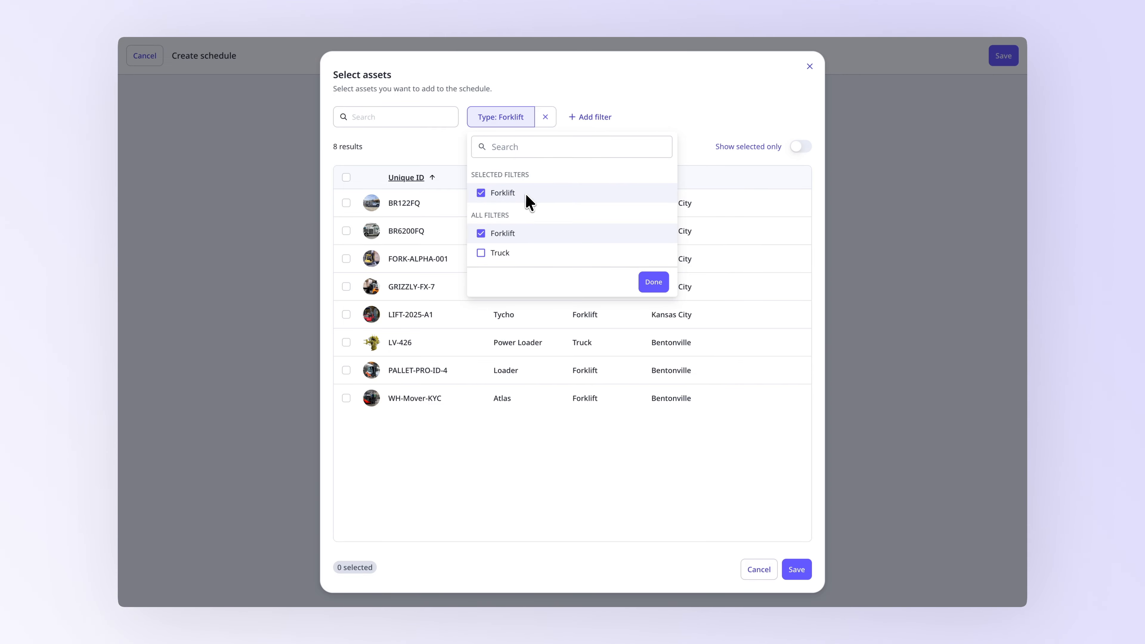
click(653, 281)
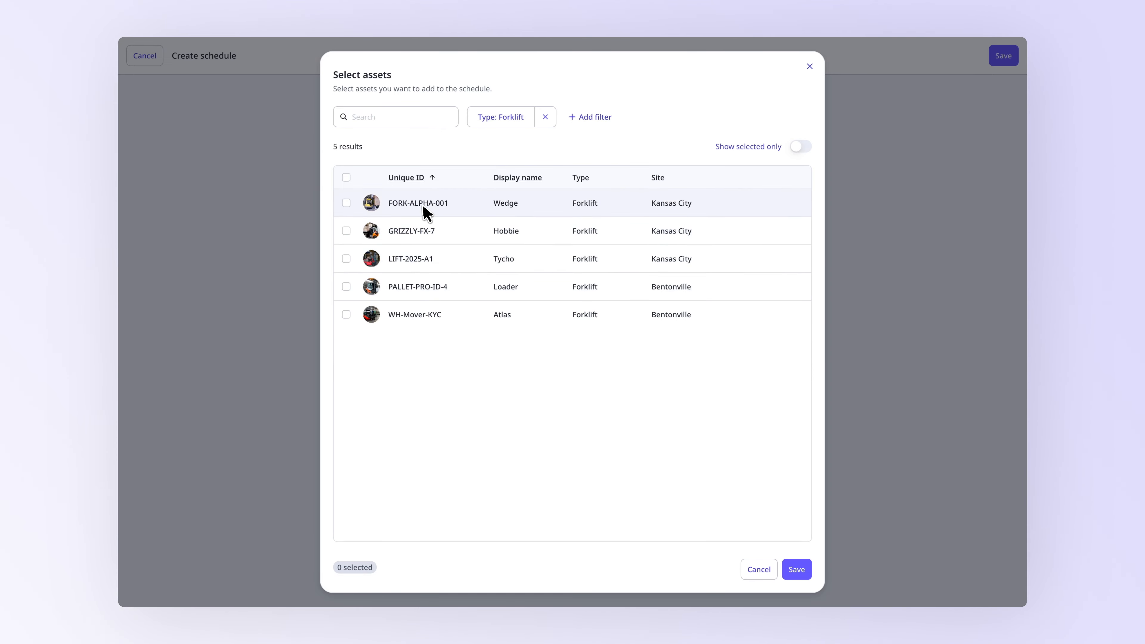
click(347, 178)
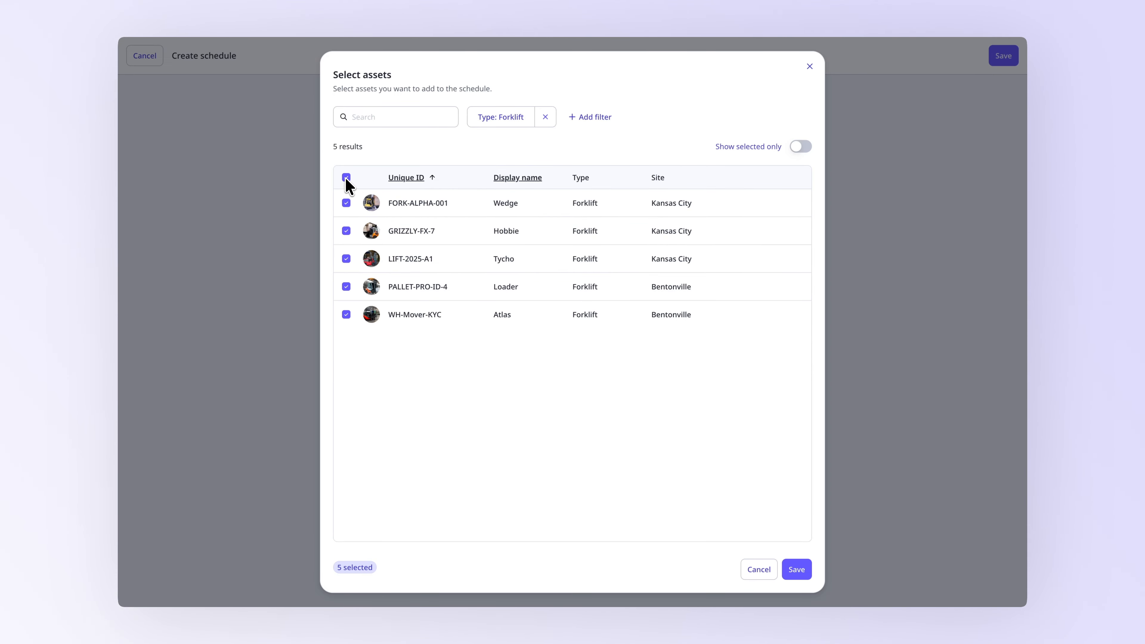
click(795, 570)
Assign the forklift inspections to the Technicians group
scroll(792, 569, down, 5)
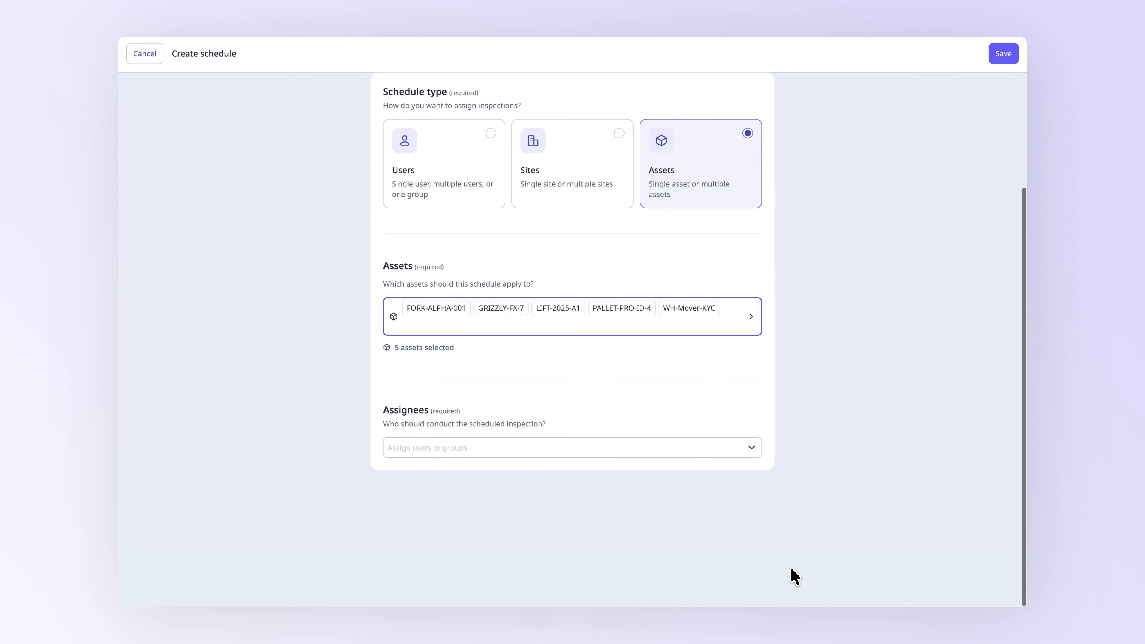
click(646, 450)
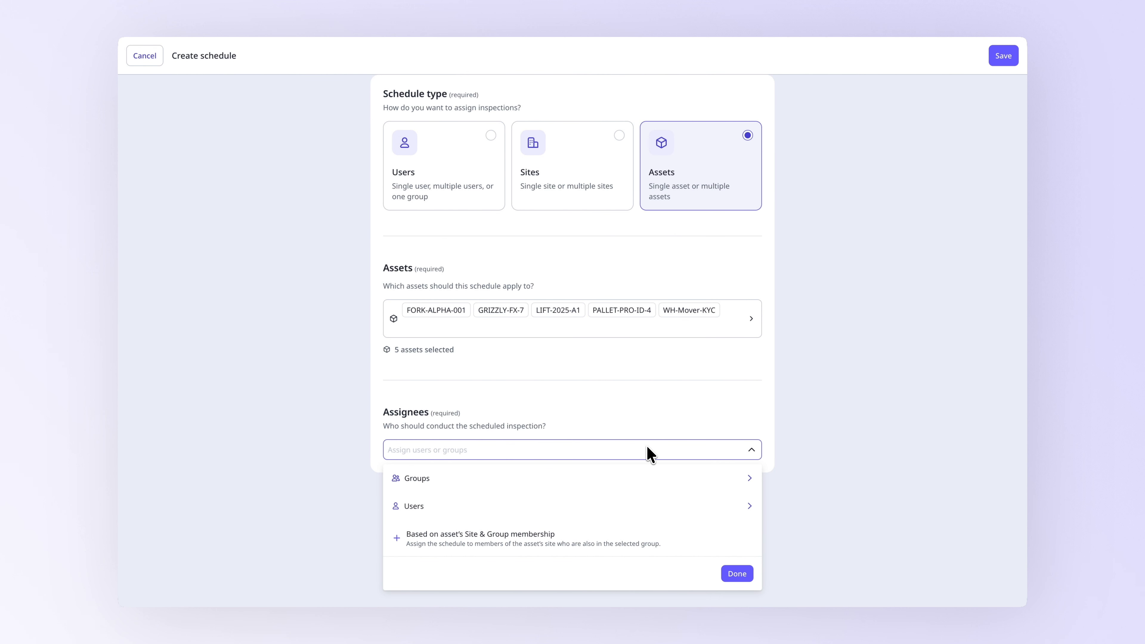
click(607, 477)
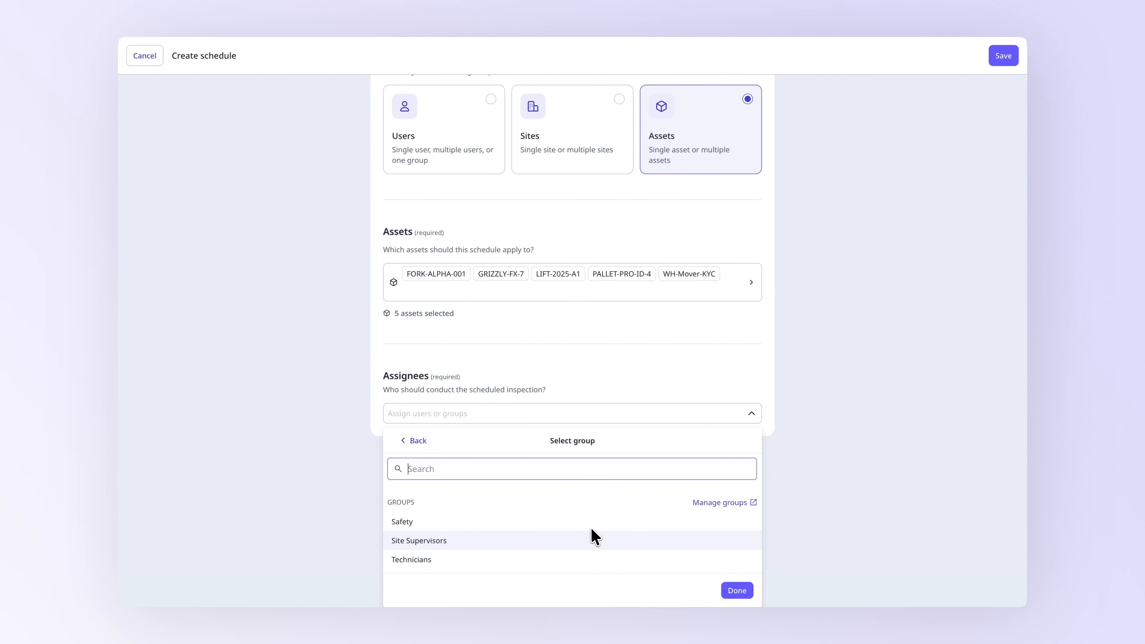
click(586, 563)
click(735, 538)
Set the forklift schedule's time zone type to Asset's site time zone
scroll(732, 538, down, 9)
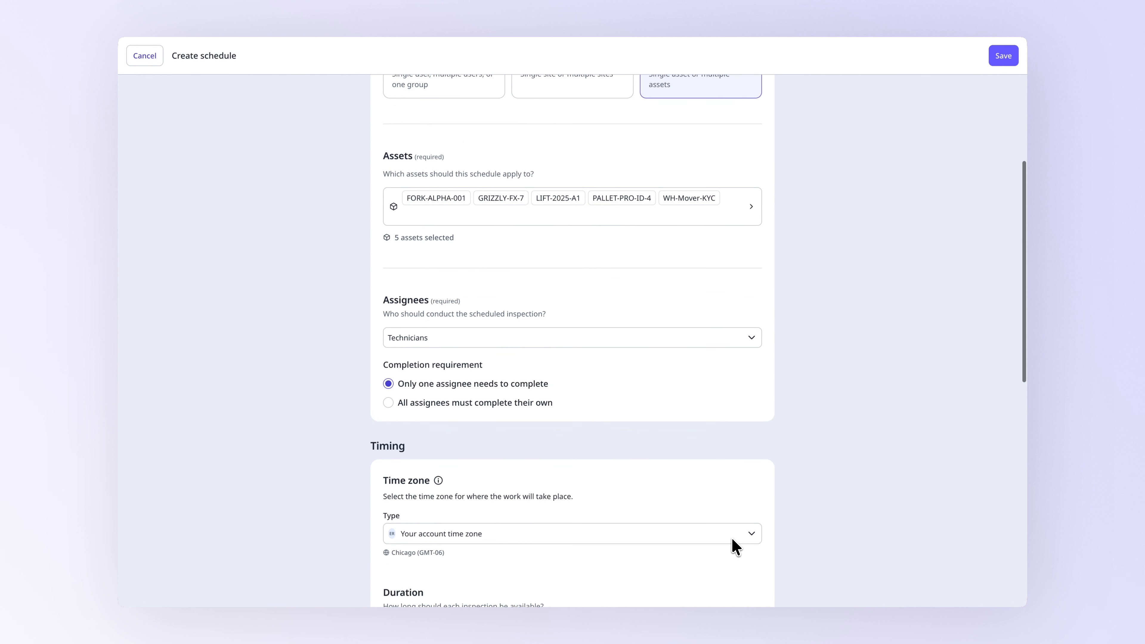
click(626, 228)
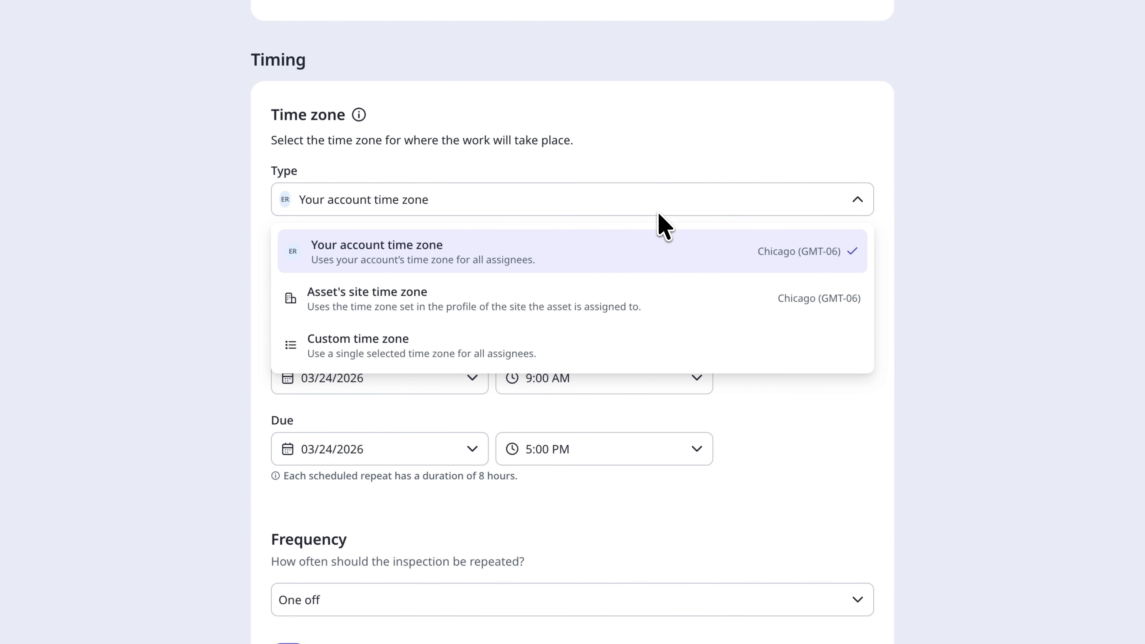
click(688, 303)
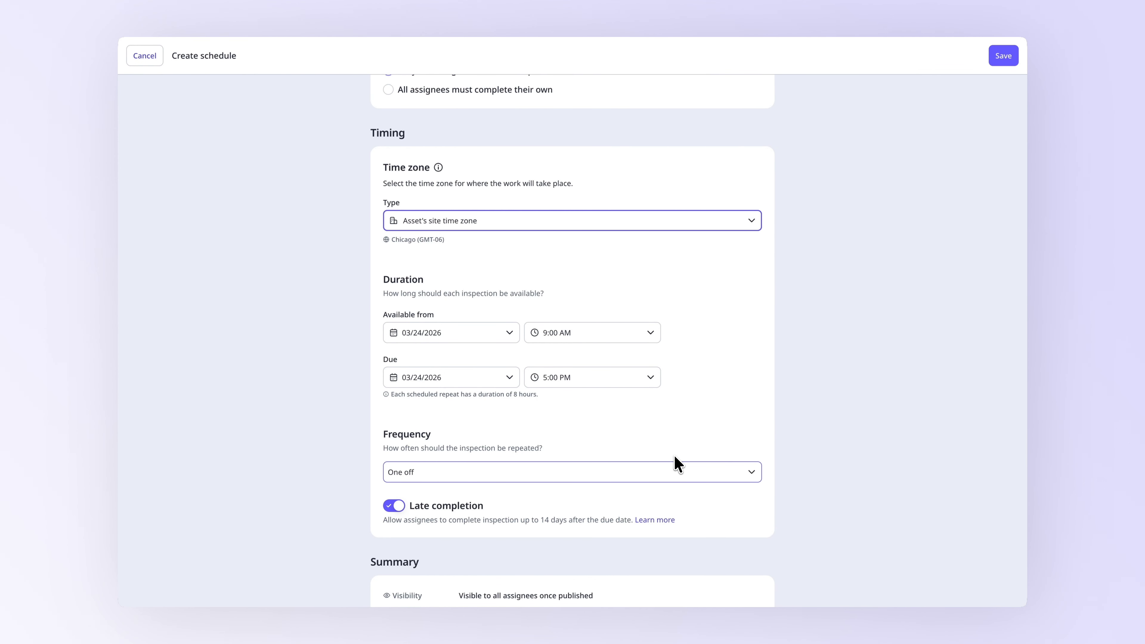
Set the inspection frequency to Weekly on Tuesday and save the Weekly Forklift Inspection schedule
click(673, 472)
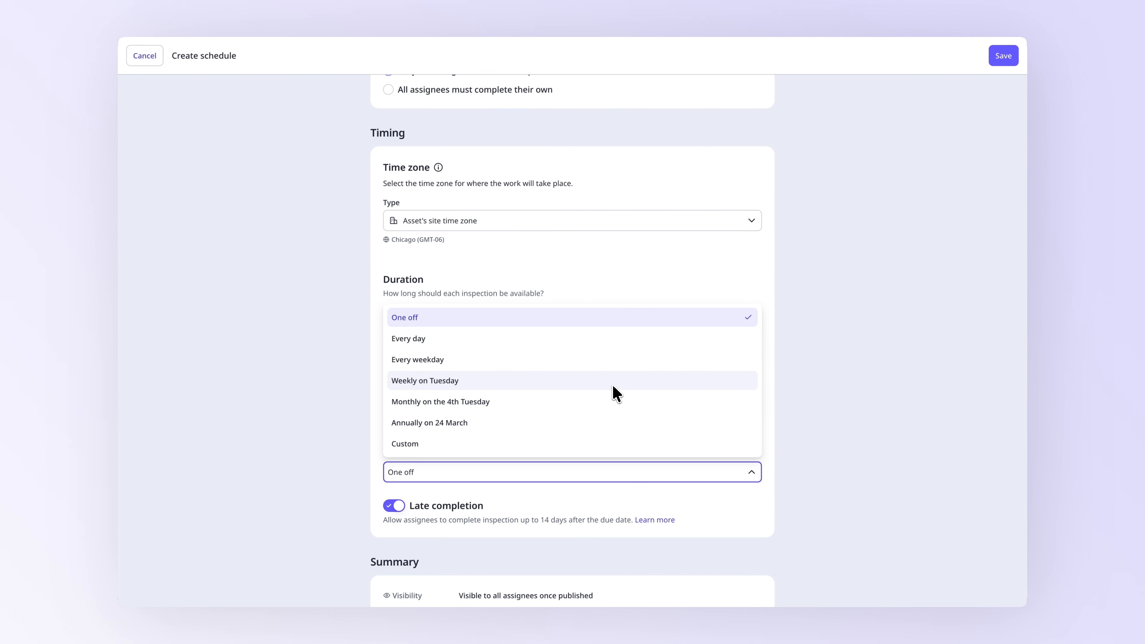
click(612, 383)
scroll(612, 385, down, 2)
scroll(612, 393, down, 6)
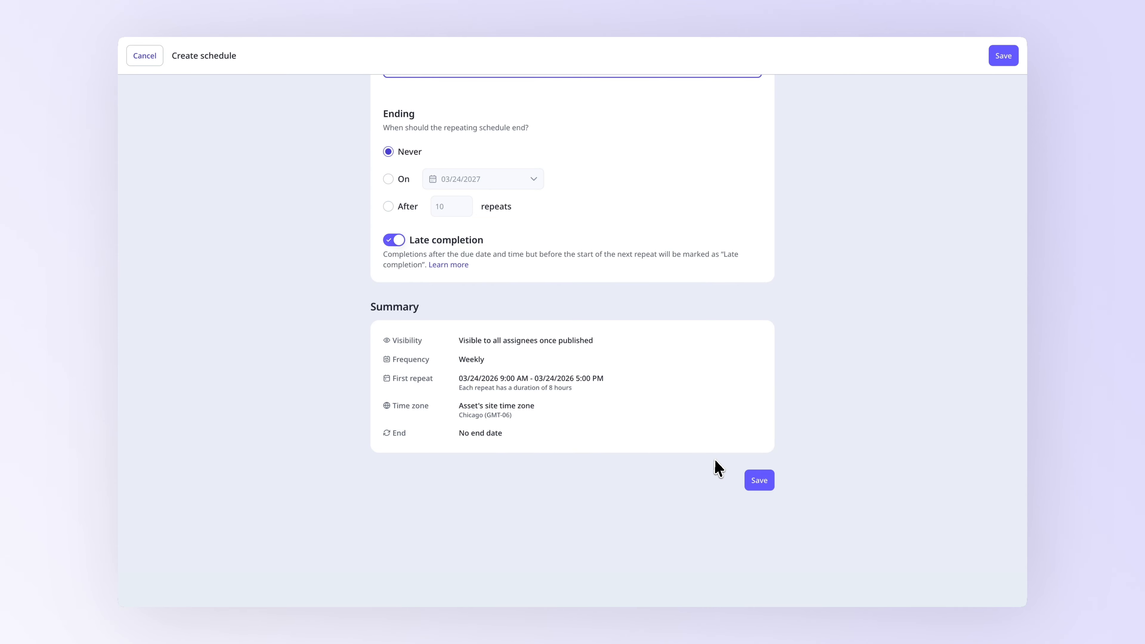
click(752, 485)
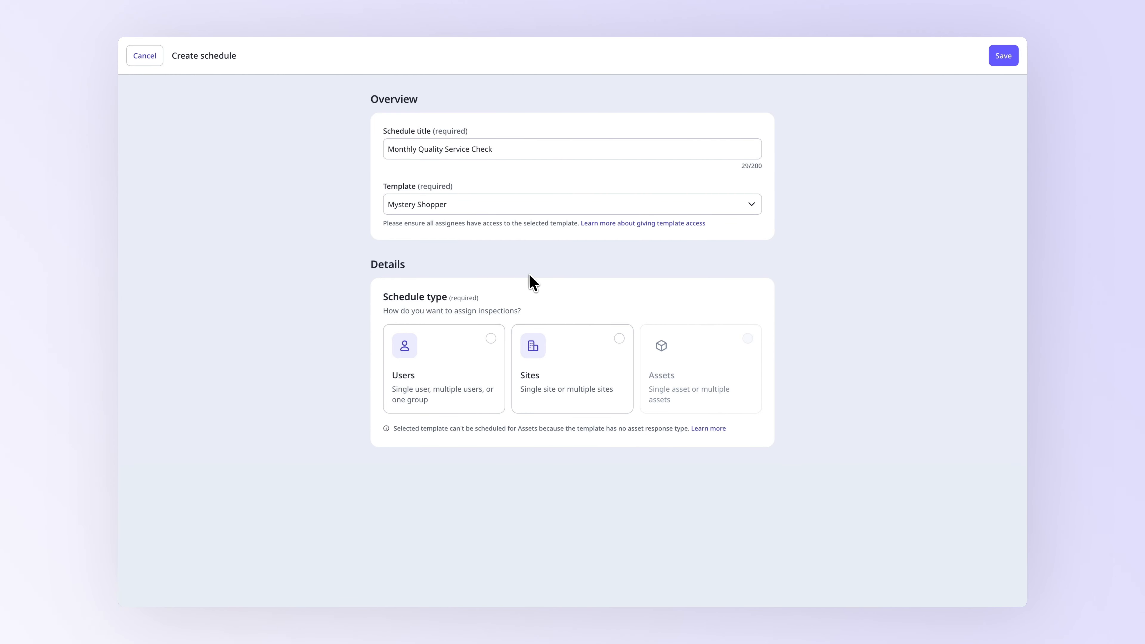
Set the Monthly Quality Service Check schedule type to Users and assign three individual users from the list
click(479, 344)
click(520, 530)
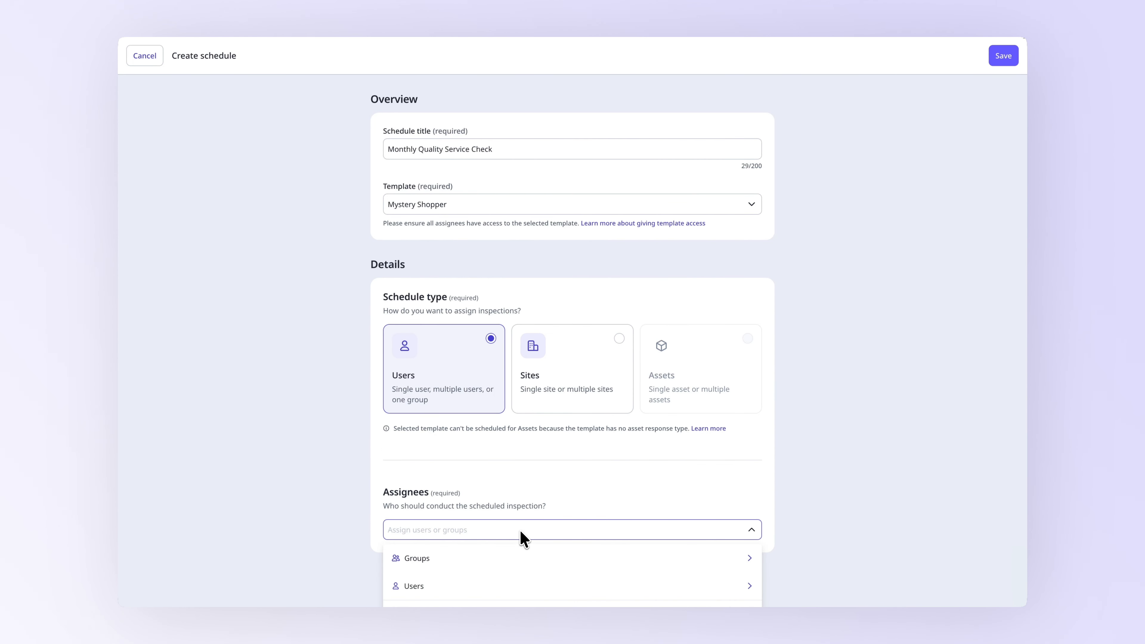
click(513, 511)
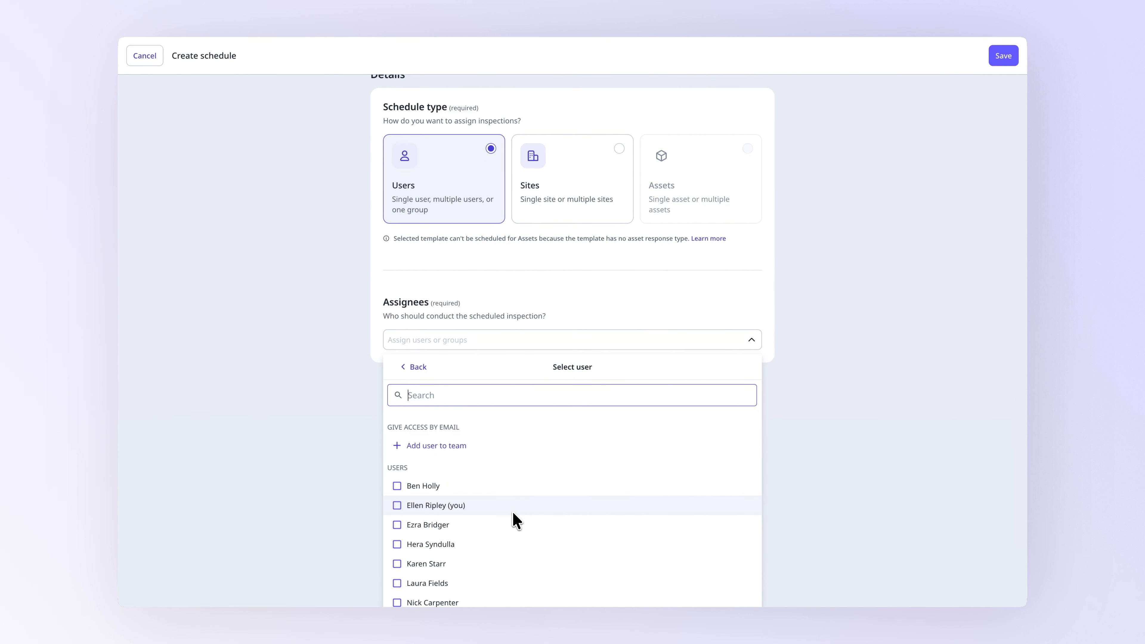
click(485, 494)
click(479, 583)
scroll(479, 586, down, 1)
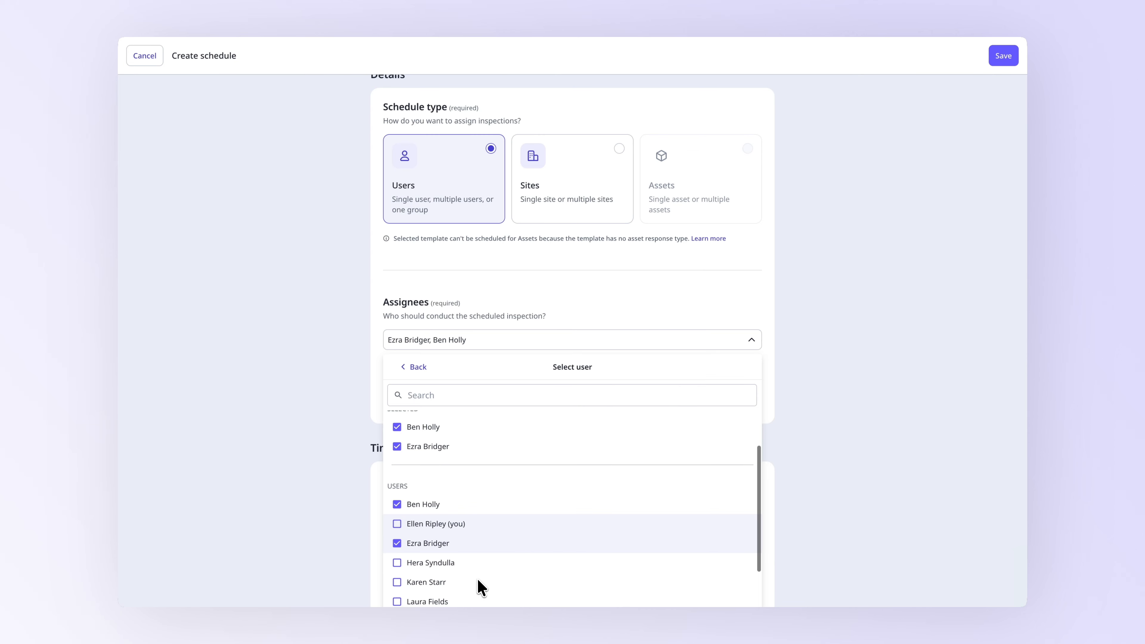
click(474, 566)
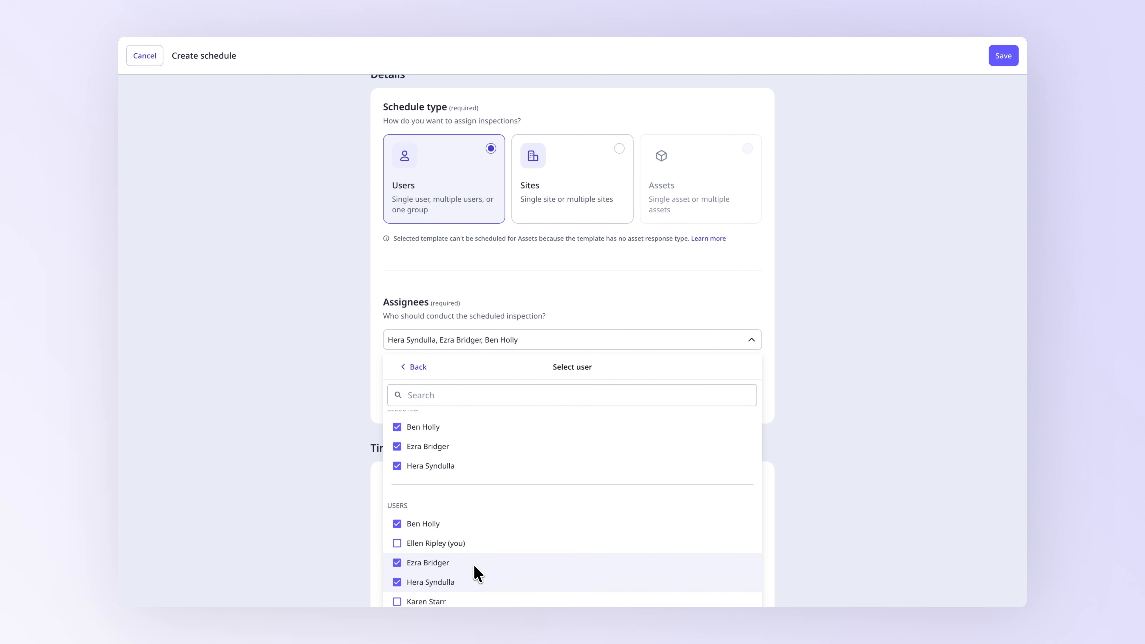
click(530, 347)
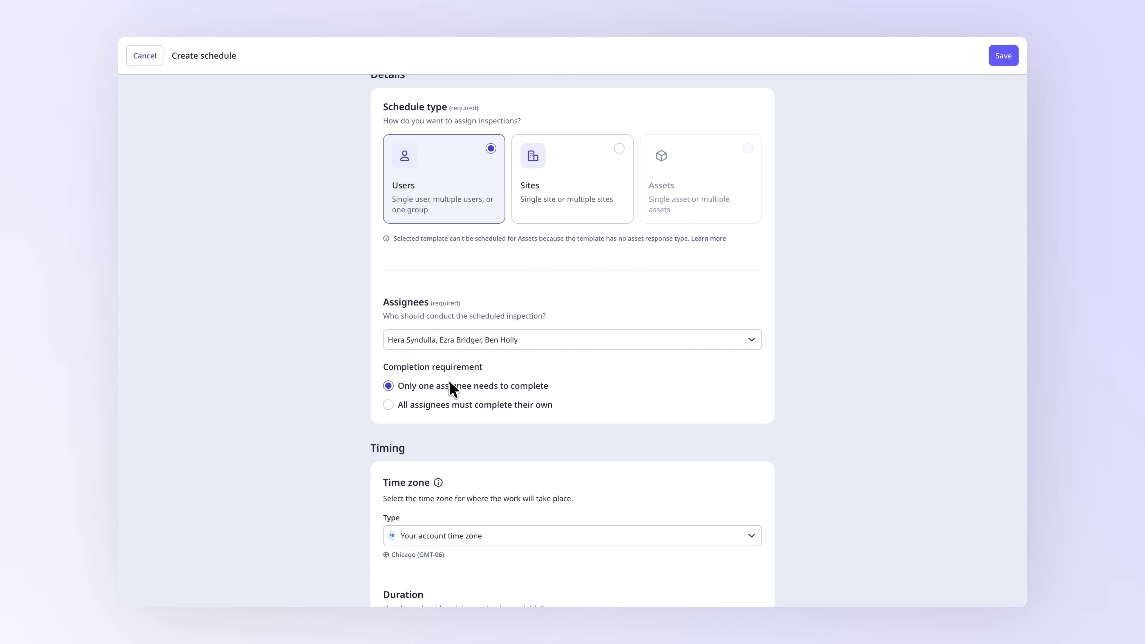
Require all assignees to complete their own inspection and set the frequency to Monthly on the 4th Thursday
scroll(391, 411, down, 5)
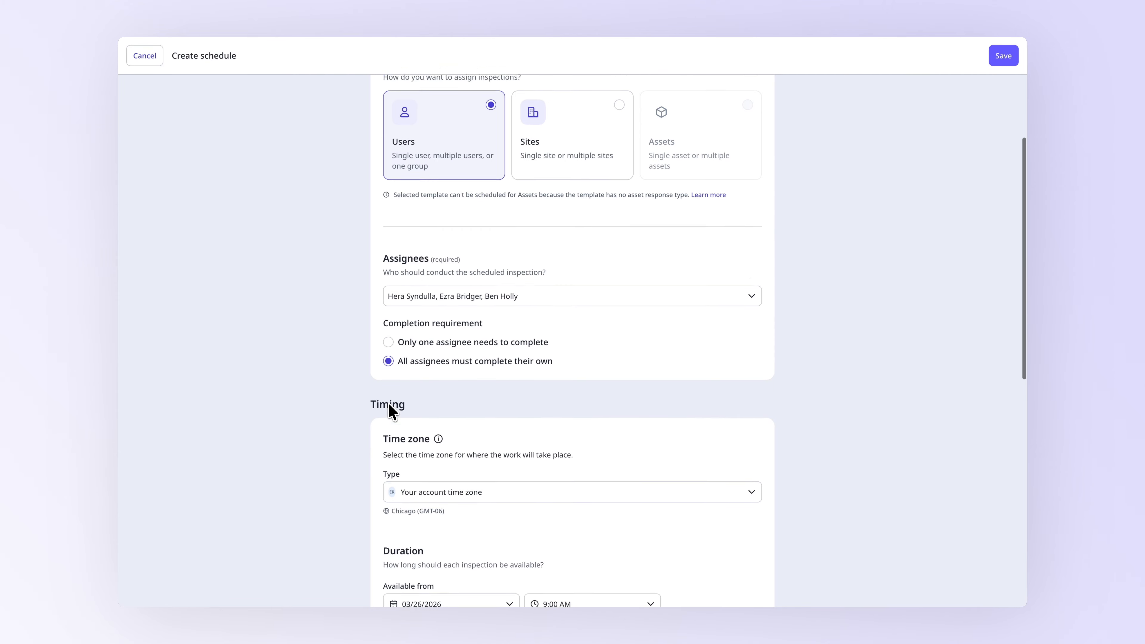
scroll(392, 409, down, 2)
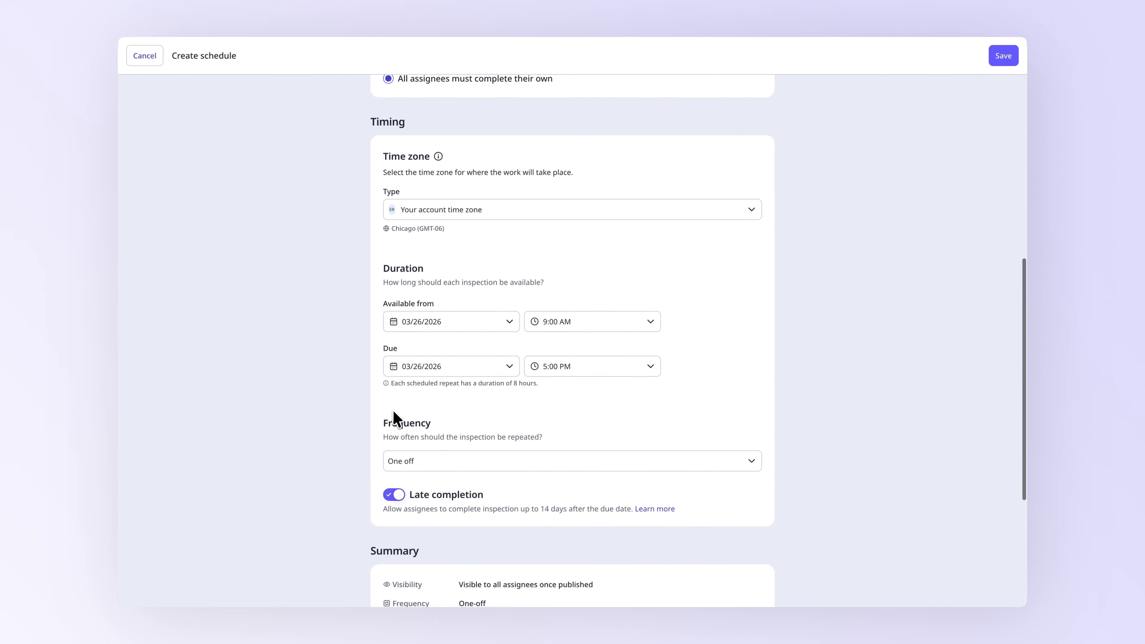
click(443, 464)
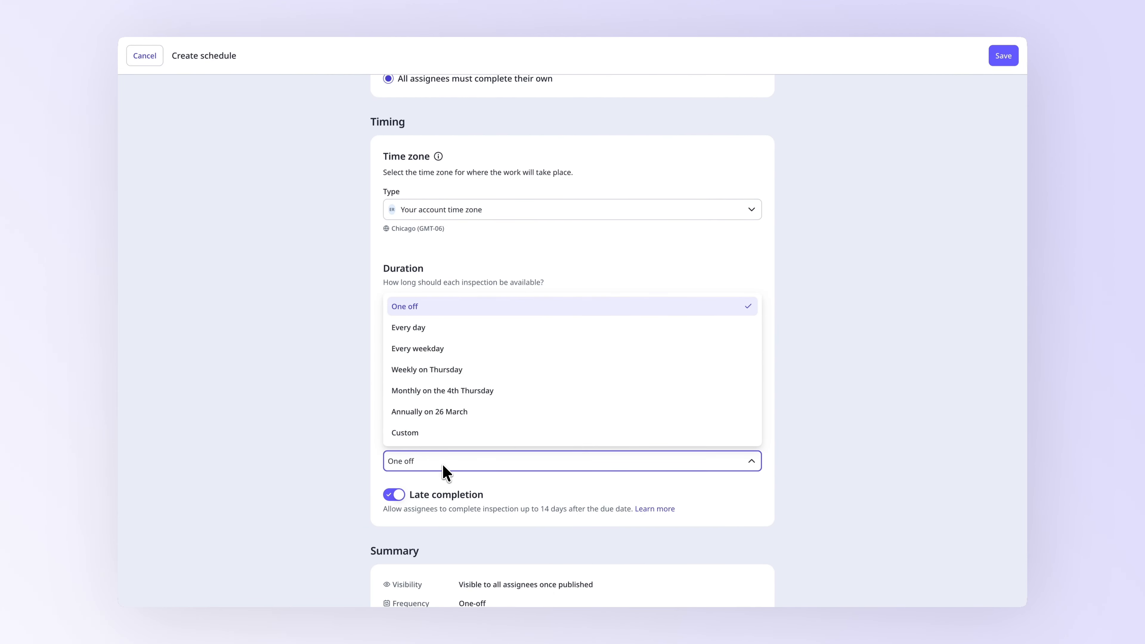
click(498, 395)
scroll(500, 400, down, 6)
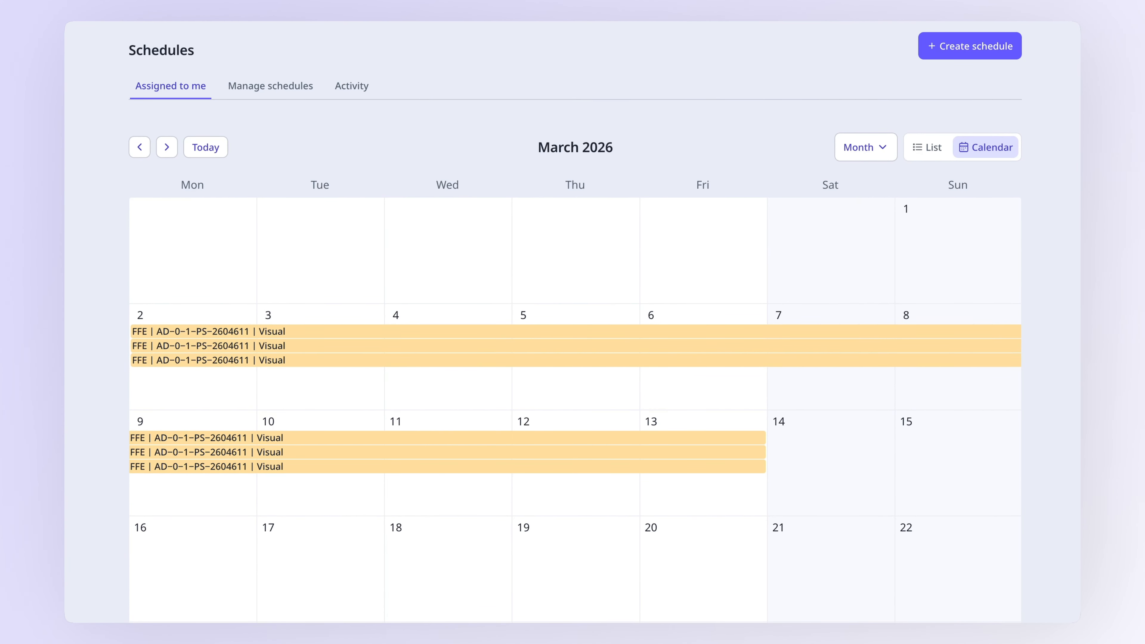
View the available filter types in the schedule activity overview and open the list of managed schedules
click(458, 343)
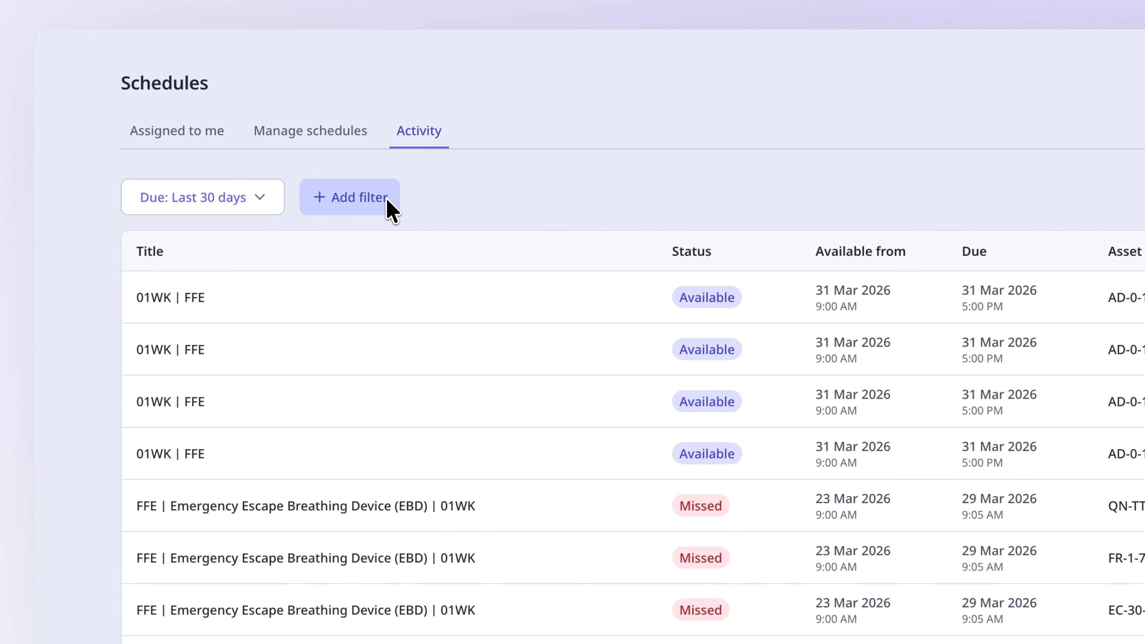
click(340, 155)
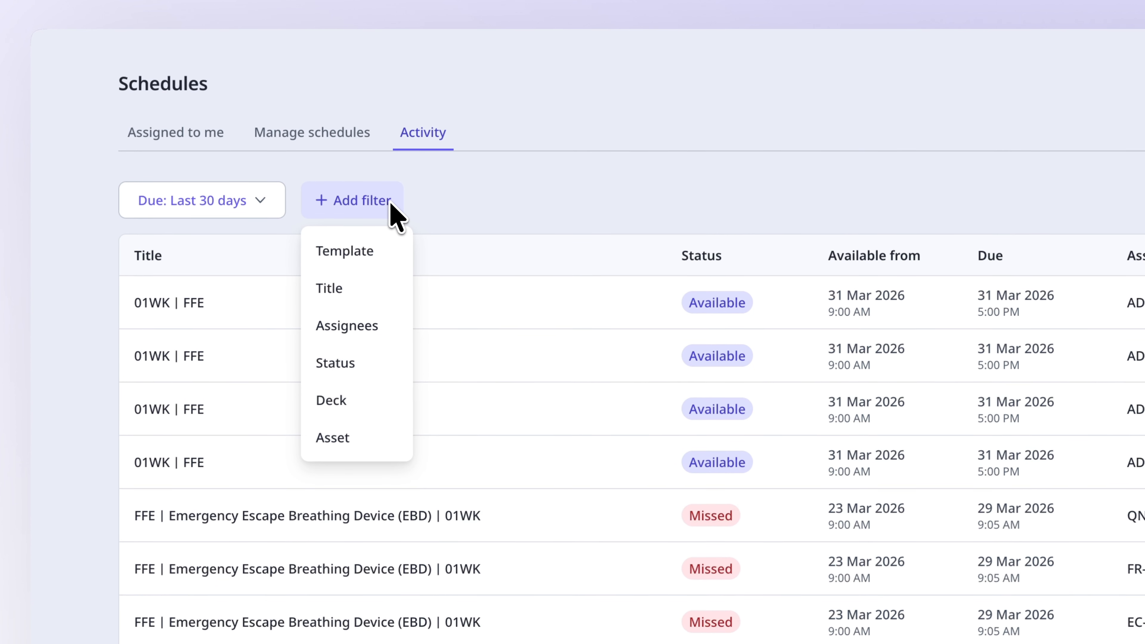
click(391, 204)
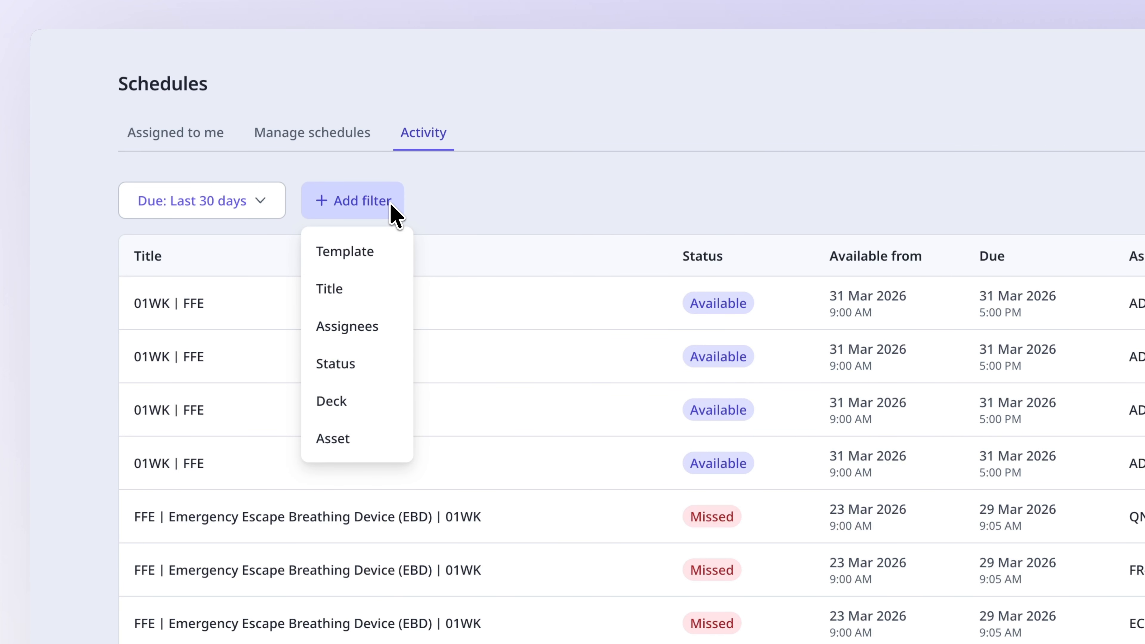
click(333, 136)
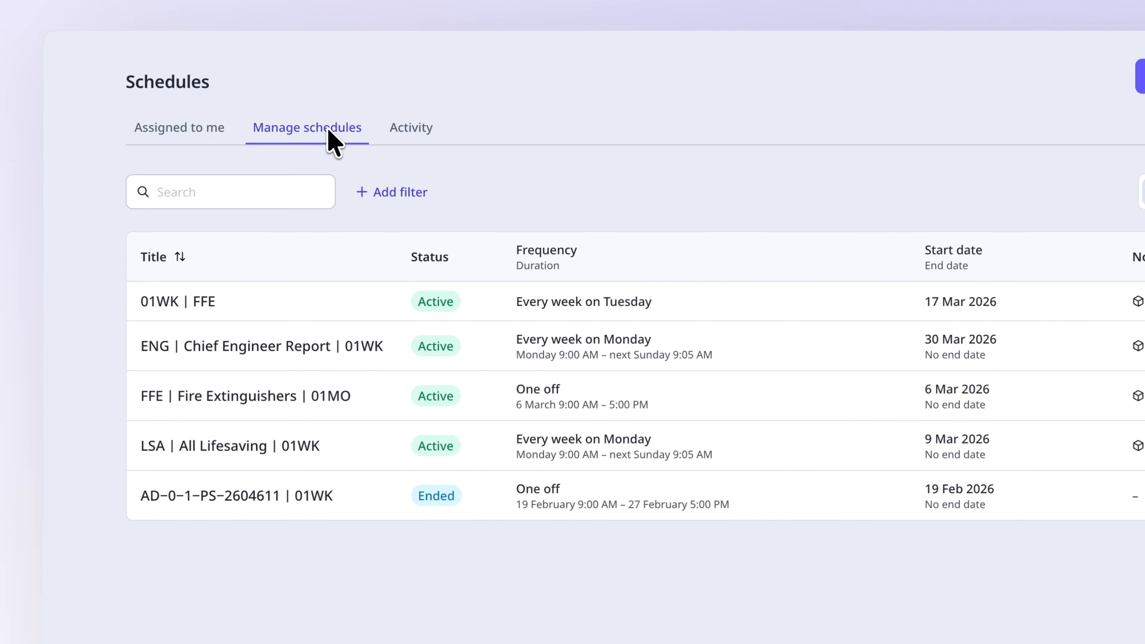